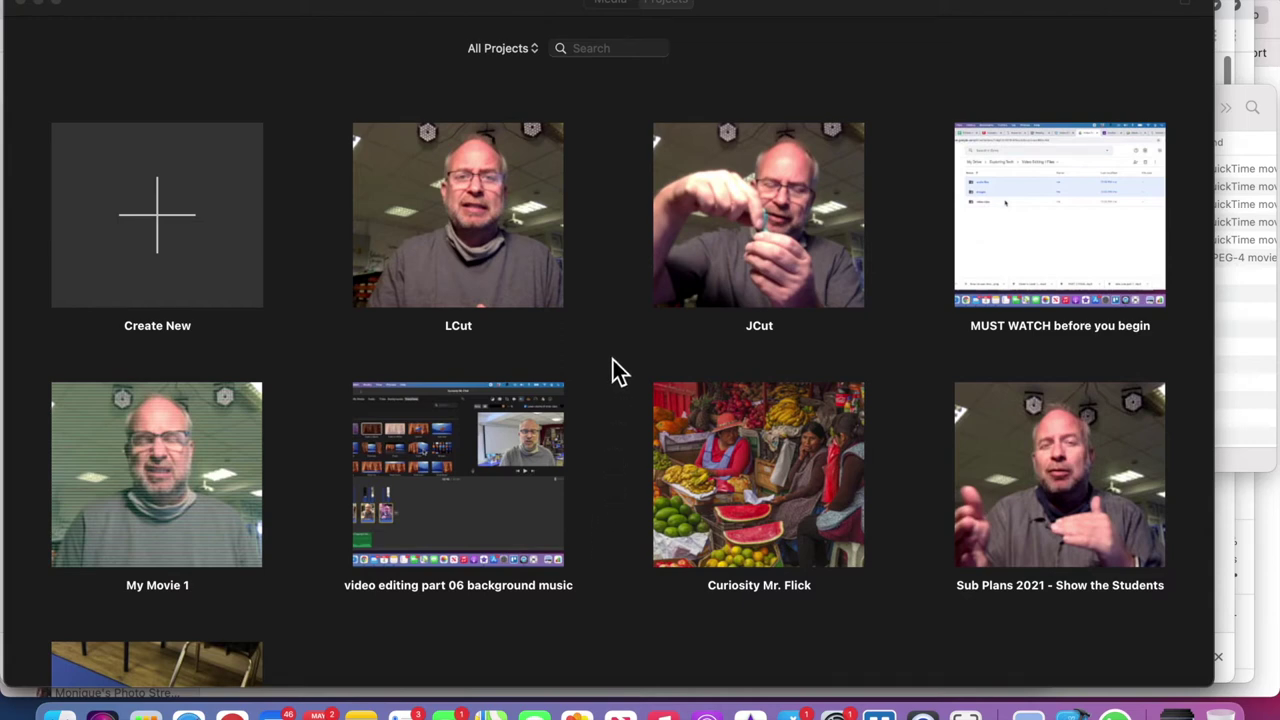
Create a new empty movie project, My Movie 2, from the iMovie project browser
{"action": "left_click", "coordinate": [167, 220]}
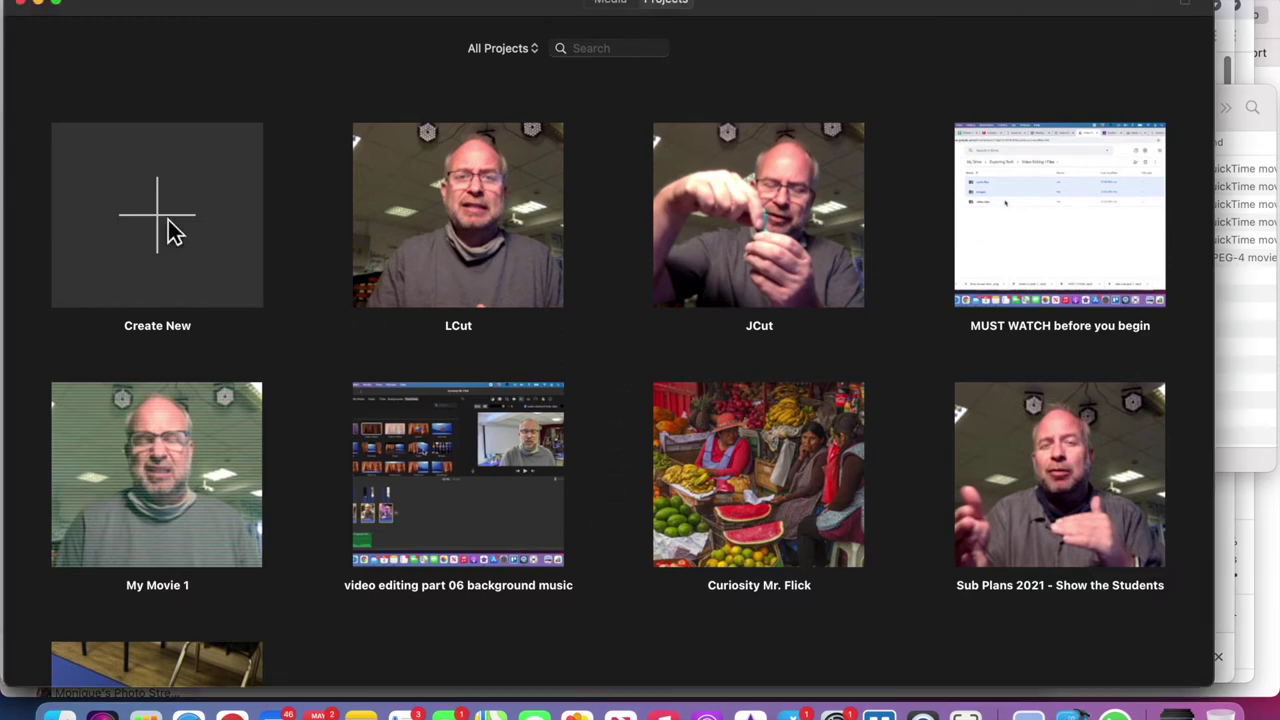
{"action": "left_click", "coordinate": [163, 225]}
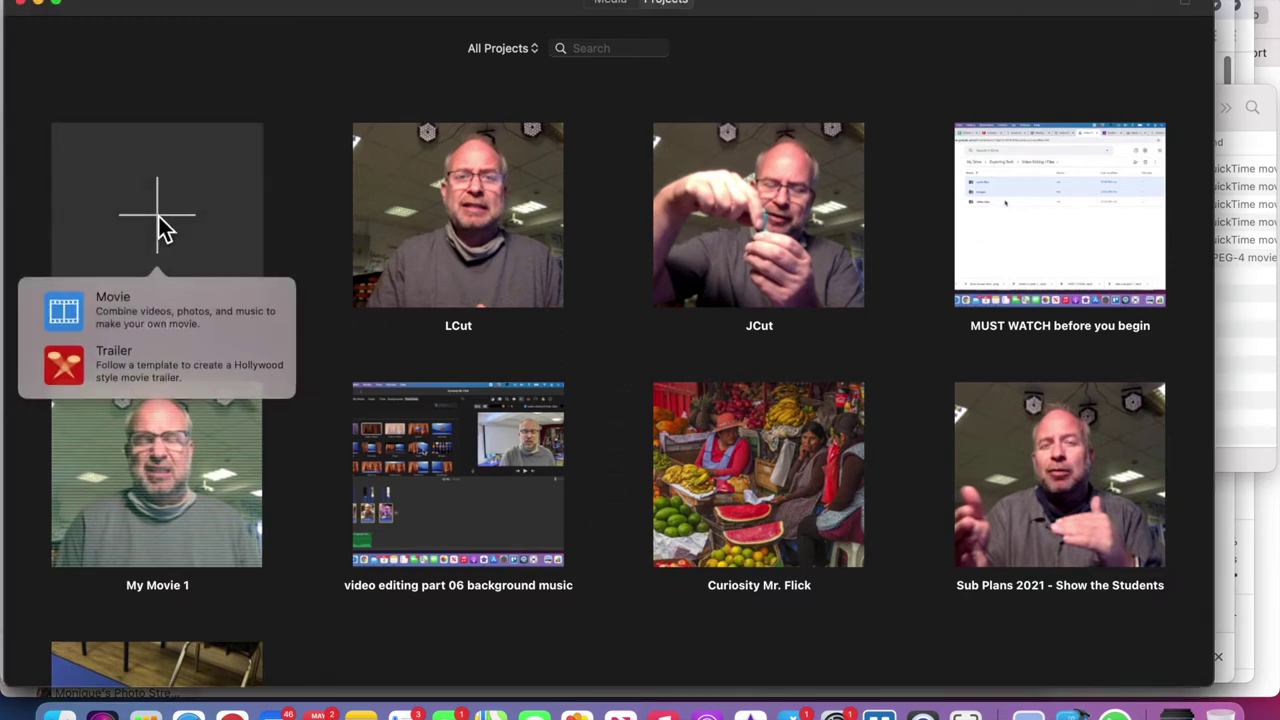
{"action": "left_click", "coordinate": [143, 314]}
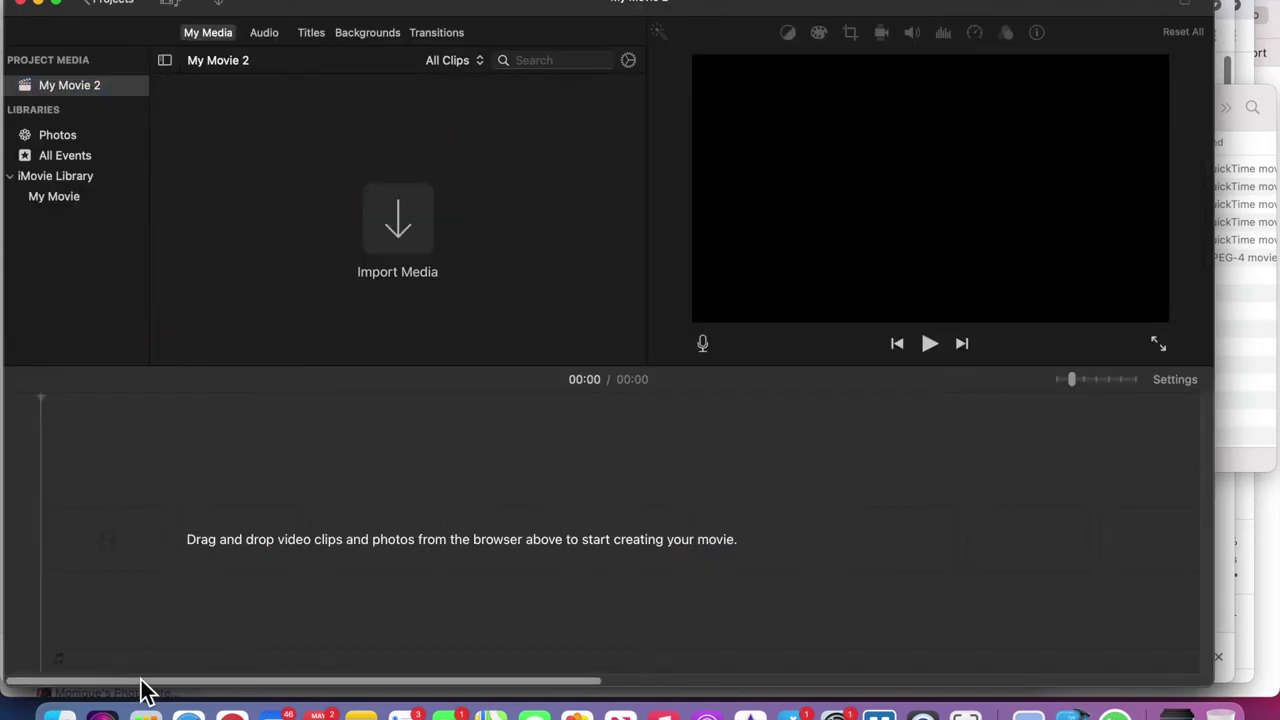
Drag Outside Cabinet.MP4, then Inside Cabinet.MOV, from Finder onto the timeline, outside clip first
{"action": "left_click", "coordinate": [60, 714]}
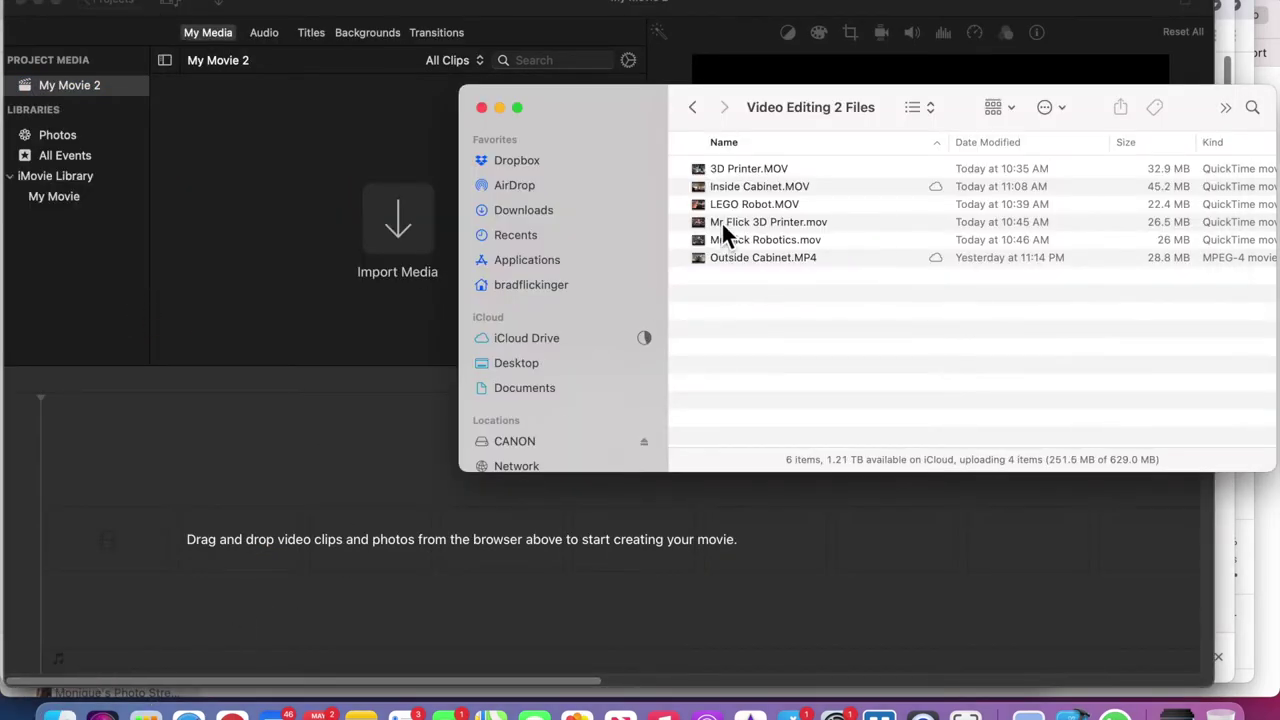
{"action": "left_click", "coordinate": [725, 258]}
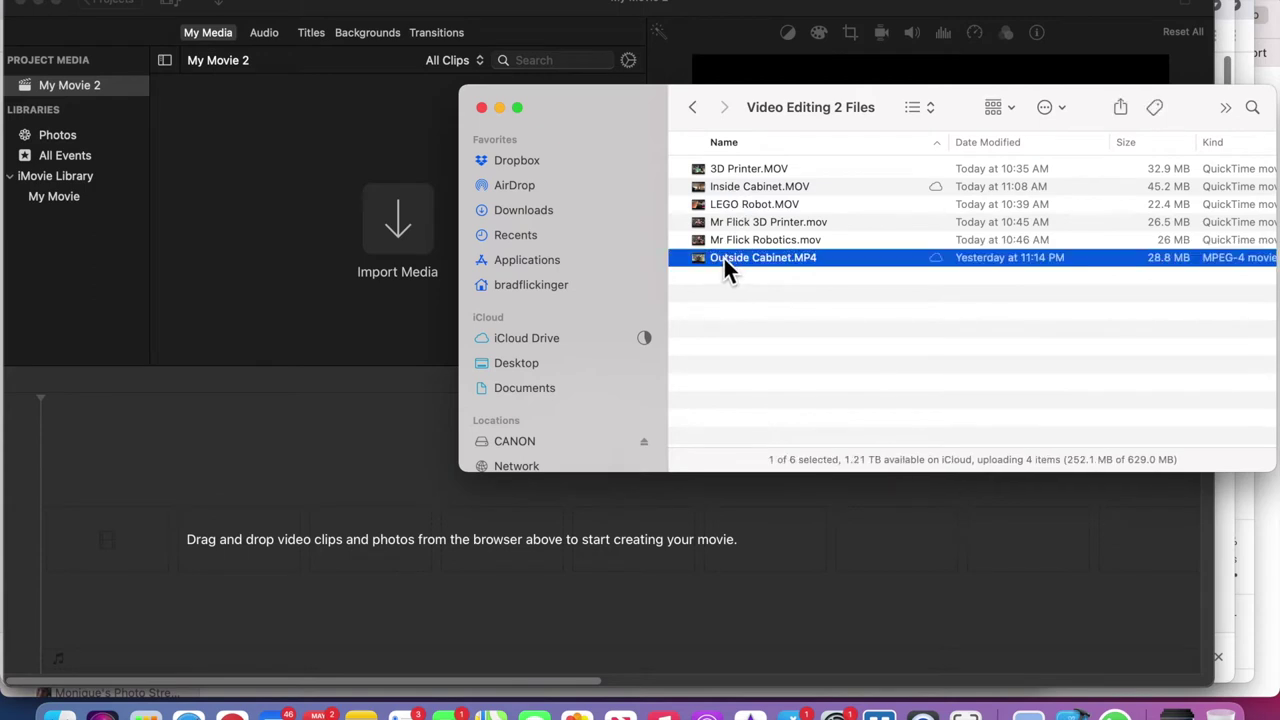
{"action": "left_click_drag", "start_coordinate": [729, 257], "coordinate": [362, 530]}
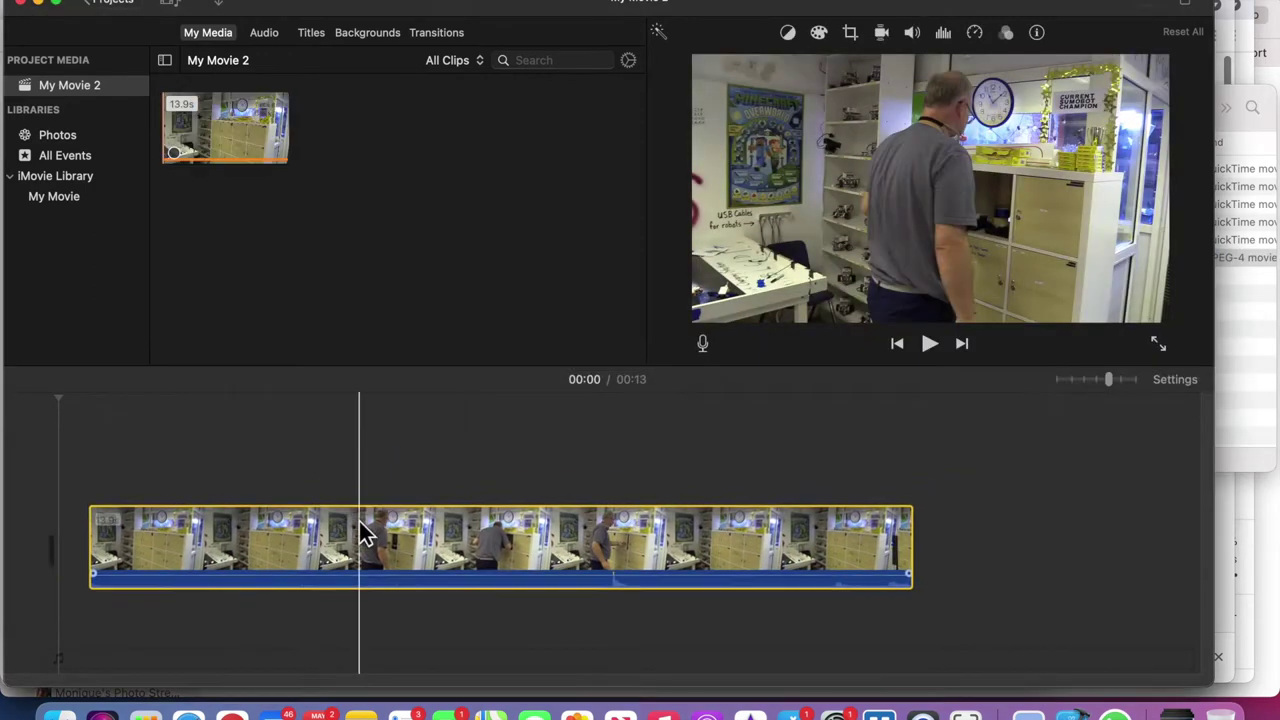
{"action": "left_click", "coordinate": [58, 714]}
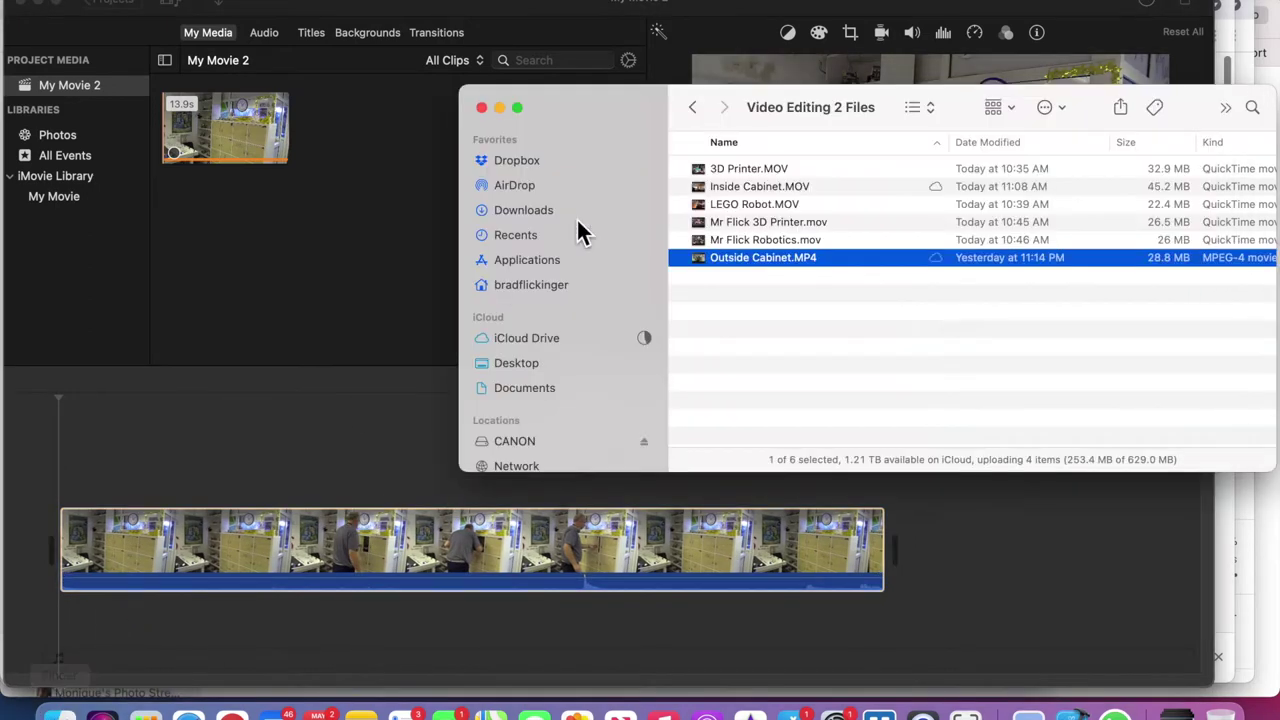
{"action": "left_click", "coordinate": [712, 190]}
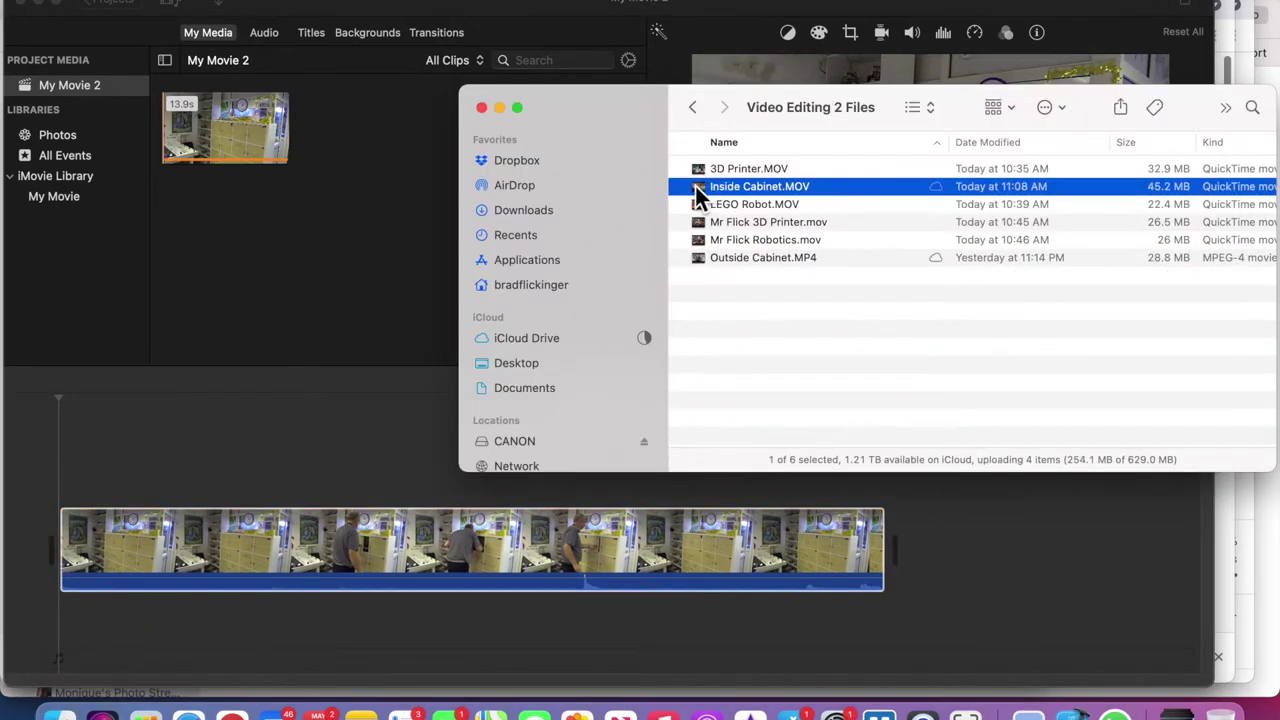
{"action": "left_click_drag", "start_coordinate": [886, 473], "coordinate": [940, 540]}
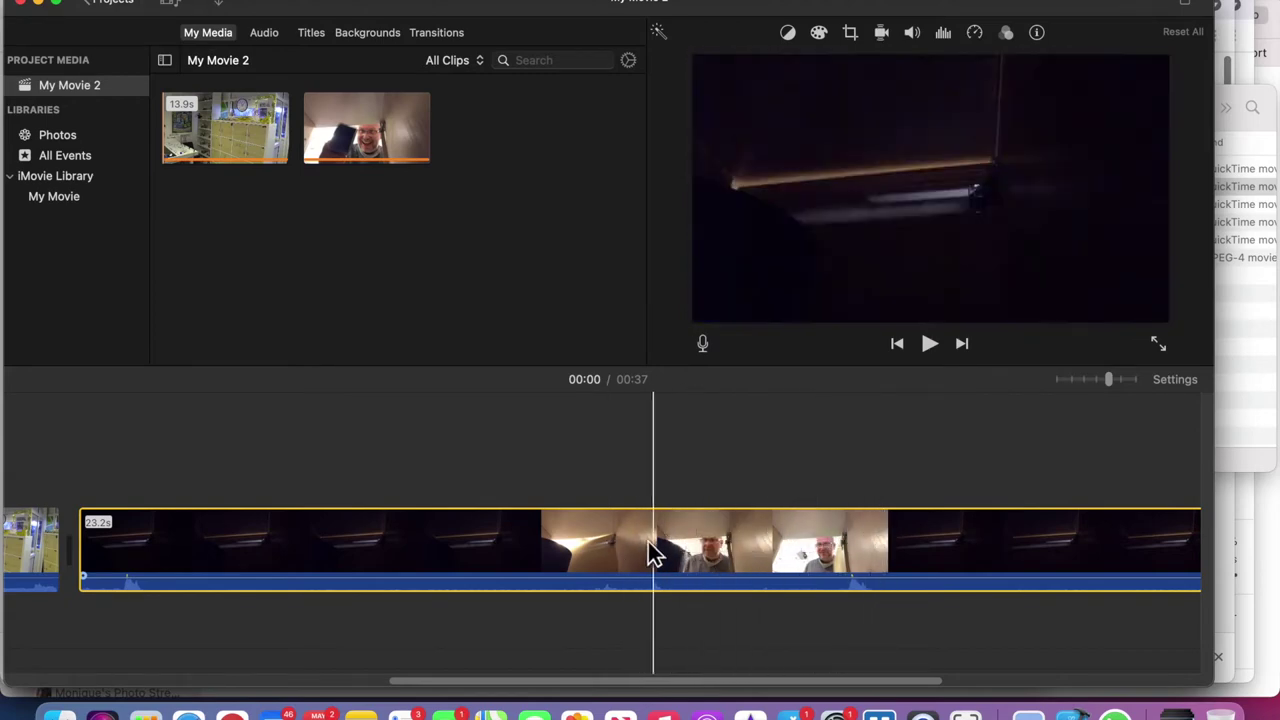
Scroll the timeline to review the 23.2 s inside-cabinet clip after the outside clip
{"action": "scroll", "coordinate": [634, 538], "scroll_direction": "left", "scroll_amount": 10}
Trim the start of the outside-cabinet clip so it runs 10.6 seconds
{"action": "scroll", "coordinate": [633, 535], "scroll_direction": "left", "scroll_amount": 5}
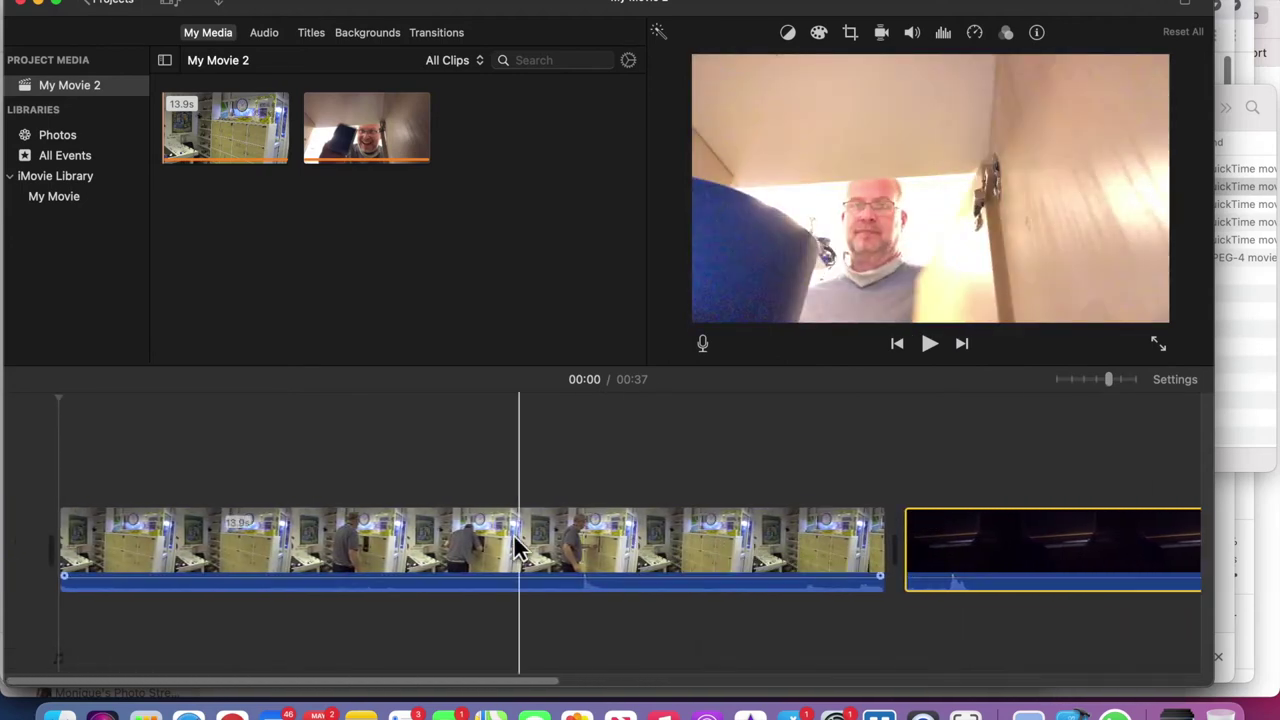
{"action": "left_click", "coordinate": [97, 549]}
{"action": "left_click_drag", "start_coordinate": [64, 544], "coordinate": [257, 540]}
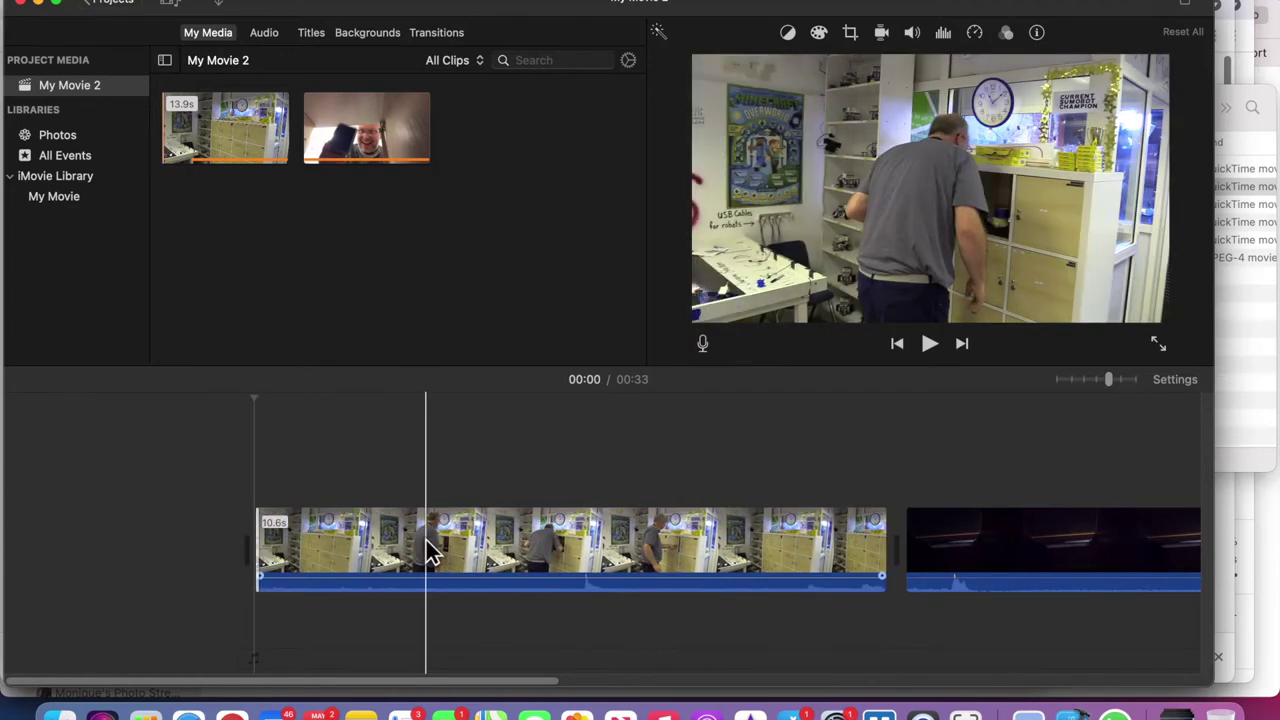
Split the outside clip at the playhead about one second in
{"action": "left_click", "coordinate": [344, 540]}
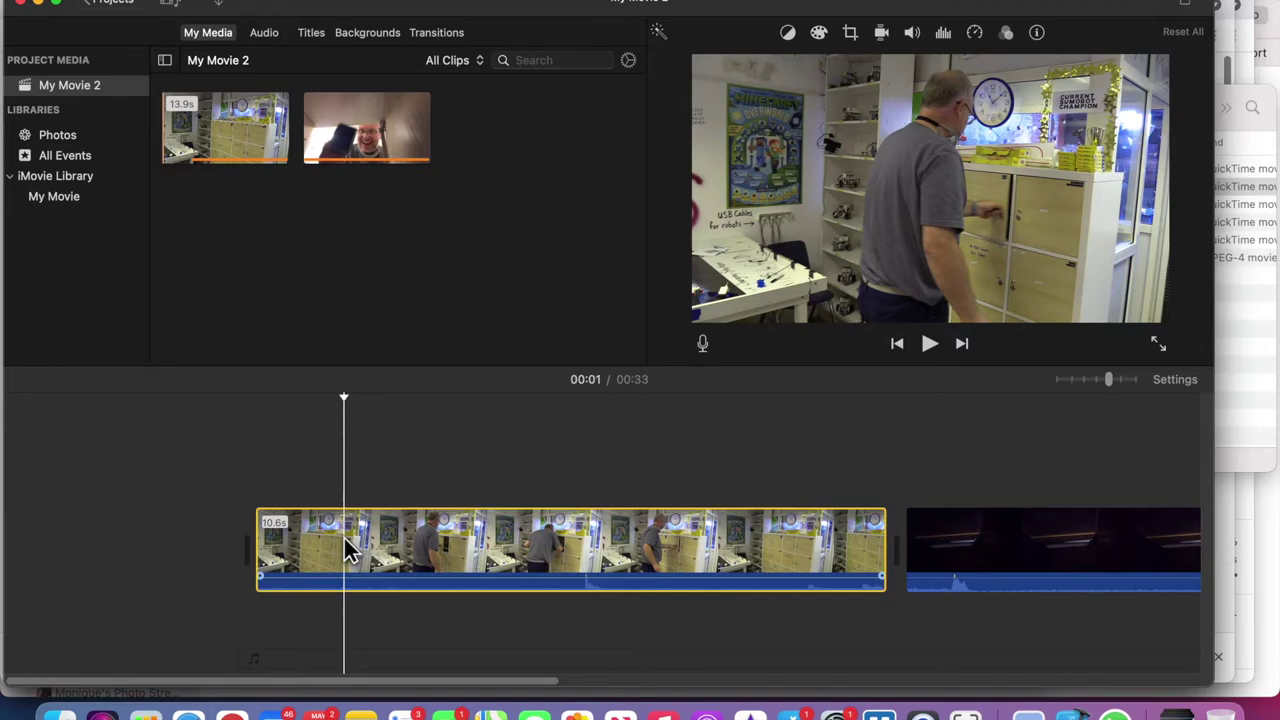
{"action": "right_click", "coordinate": [344, 538]}
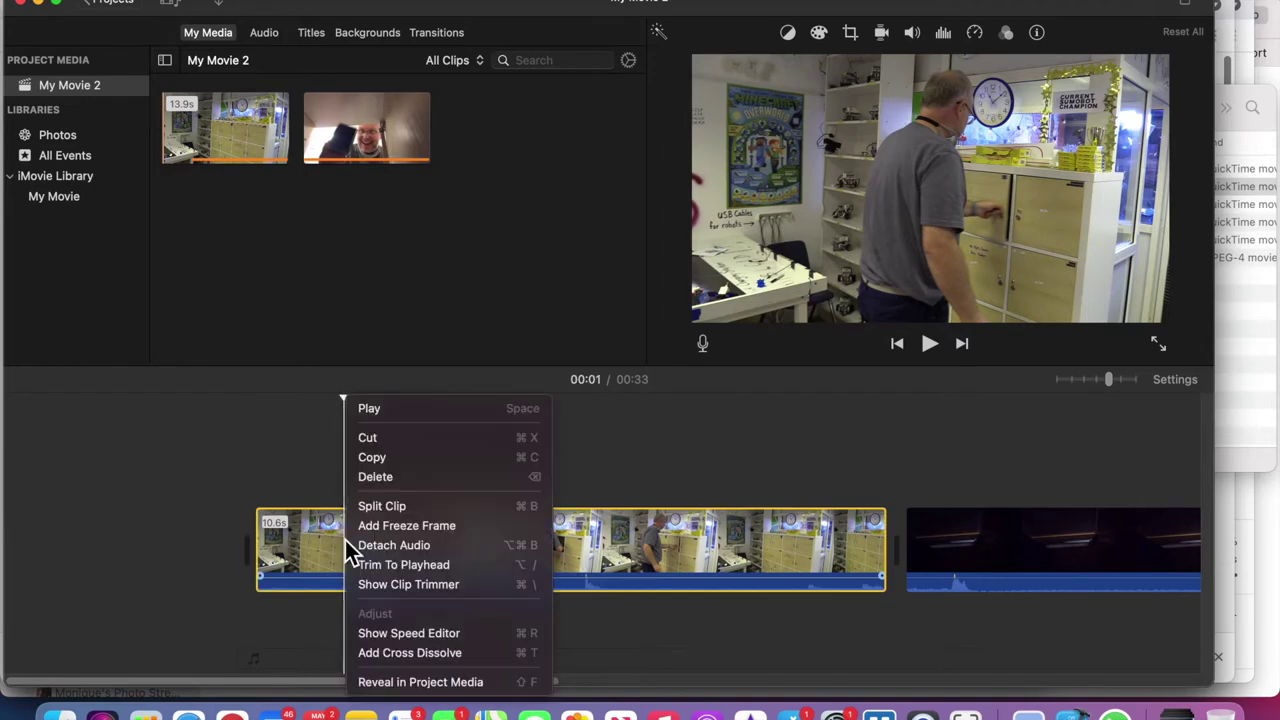
{"action": "left_click", "coordinate": [377, 510]}
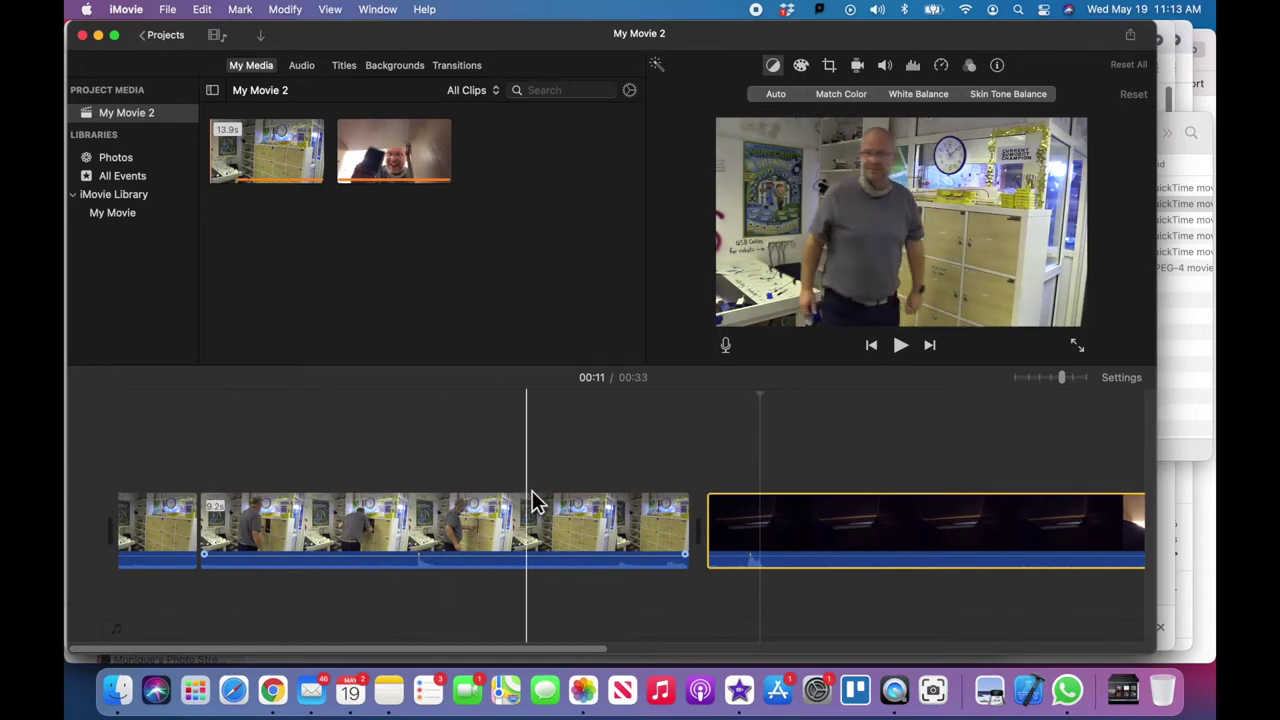
Split the inside-cabinet clip at the playhead, one second from its start
{"action": "scroll", "coordinate": [730, 505], "scroll_direction": "right", "scroll_amount": 2}
{"action": "scroll", "coordinate": [737, 505], "scroll_direction": "right", "scroll_amount": 10}
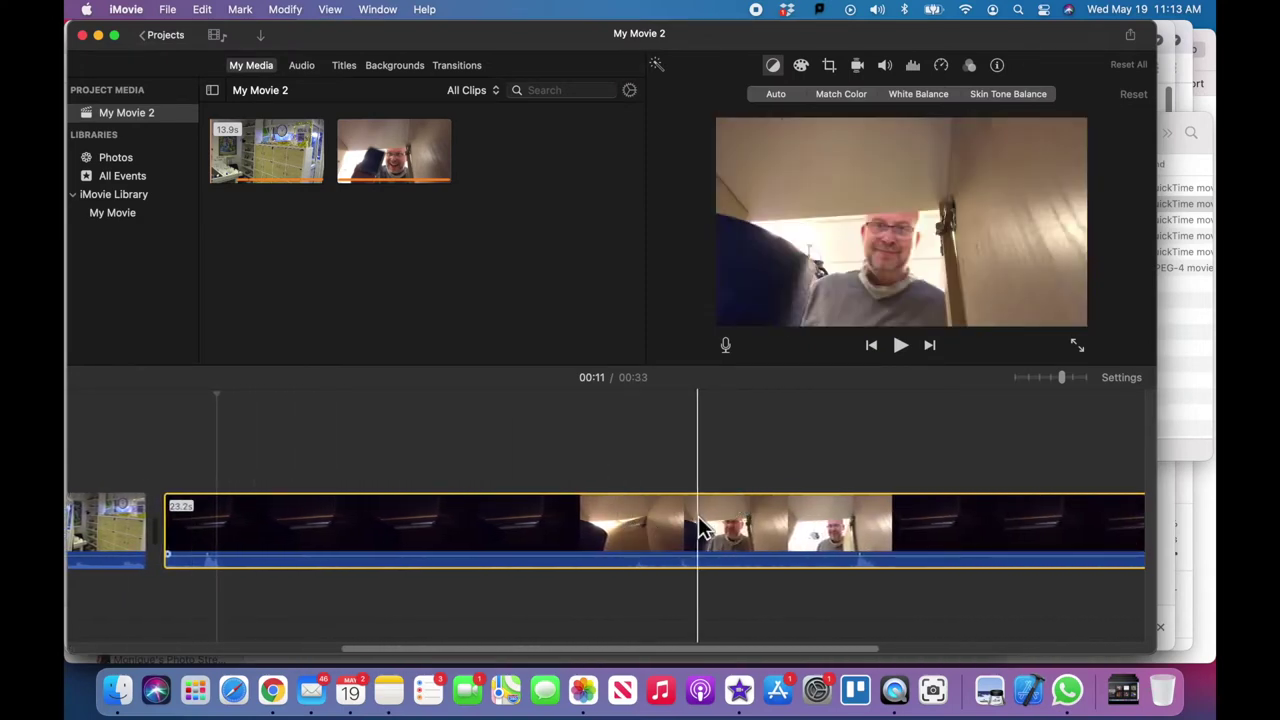
{"action": "right_click", "coordinate": [642, 521]}
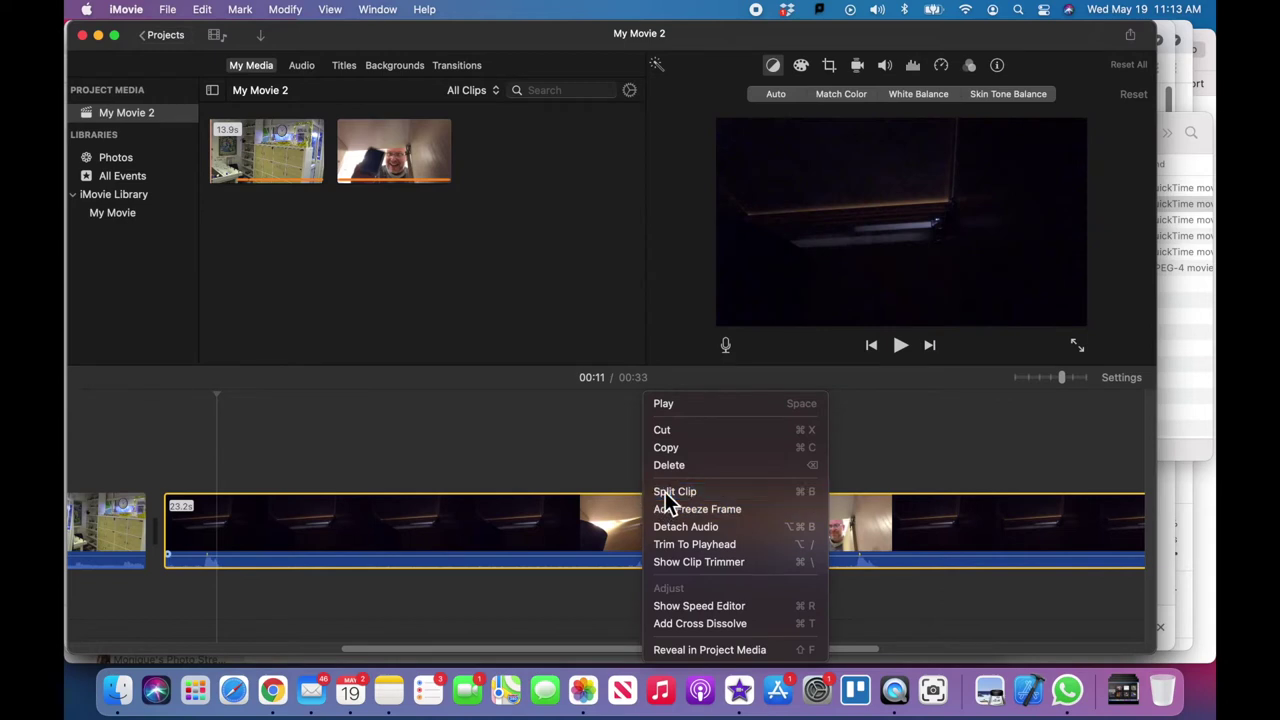
{"action": "left_click", "coordinate": [665, 491]}
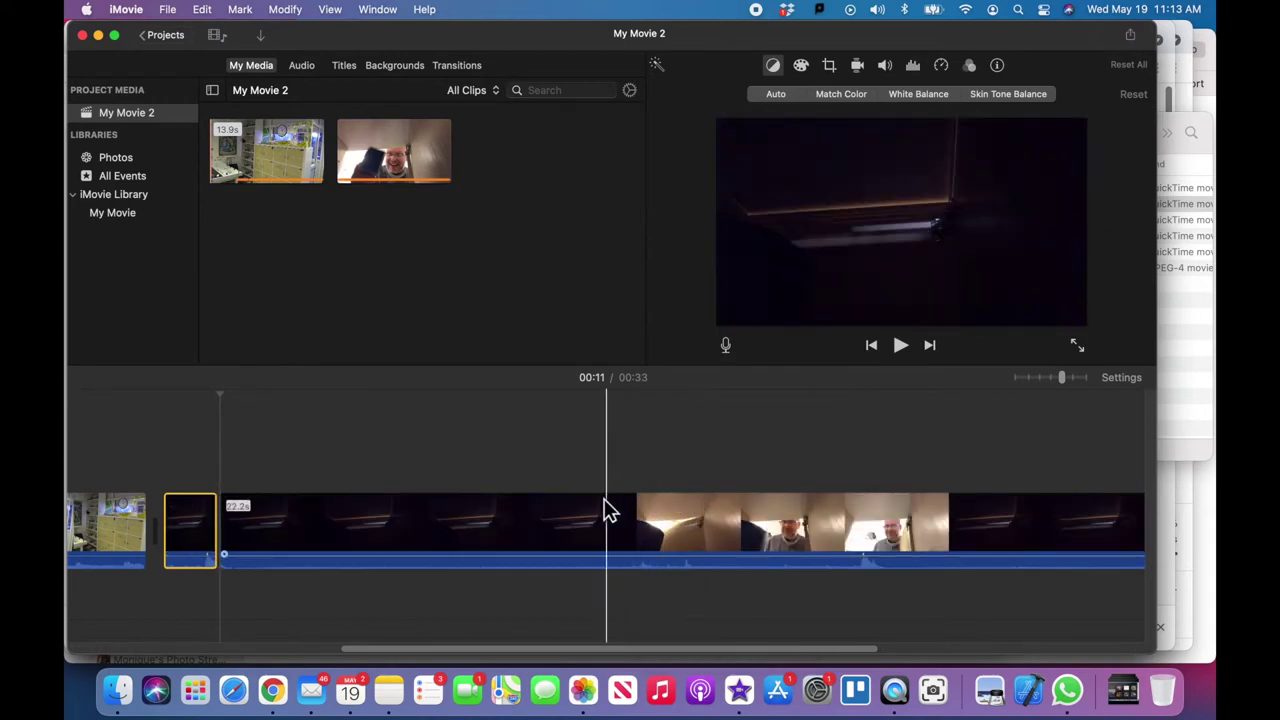
Delete the 1.0 s piece, leaving a 22.2 s inside clip and a 0:32 movie
{"action": "left_click", "coordinate": [201, 524]}
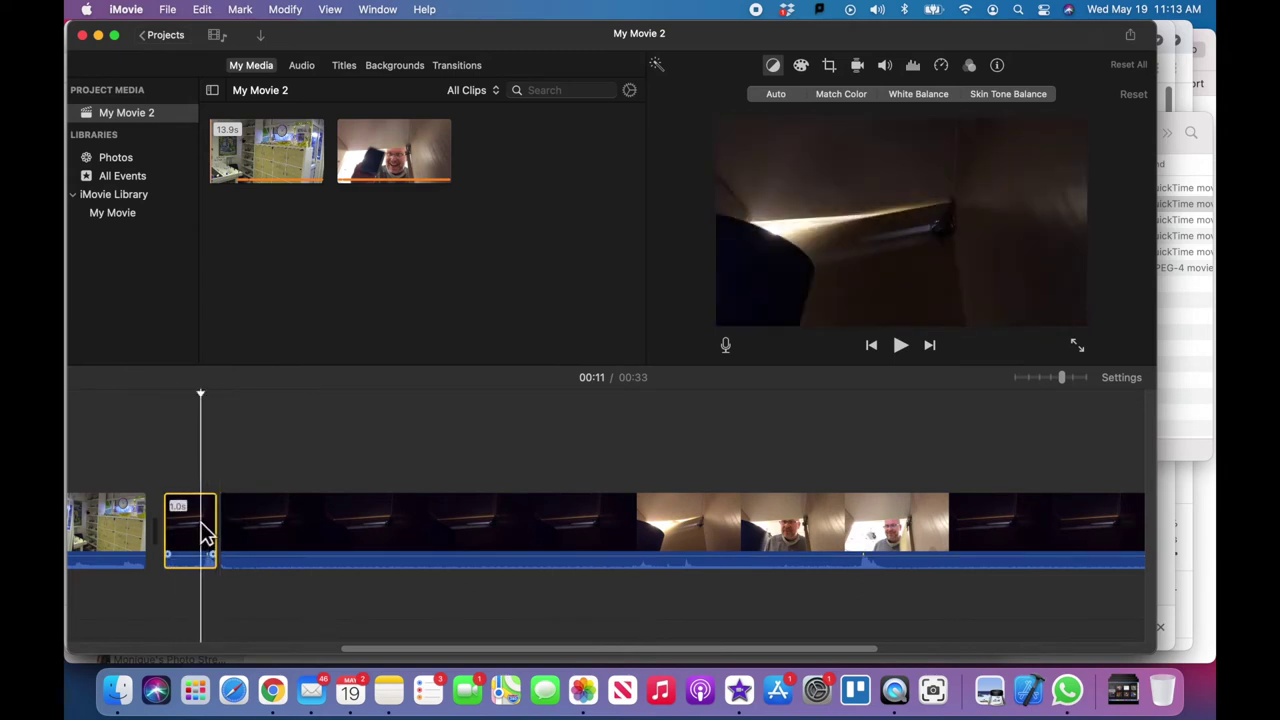
{"action": "key", "text": "Delete"}
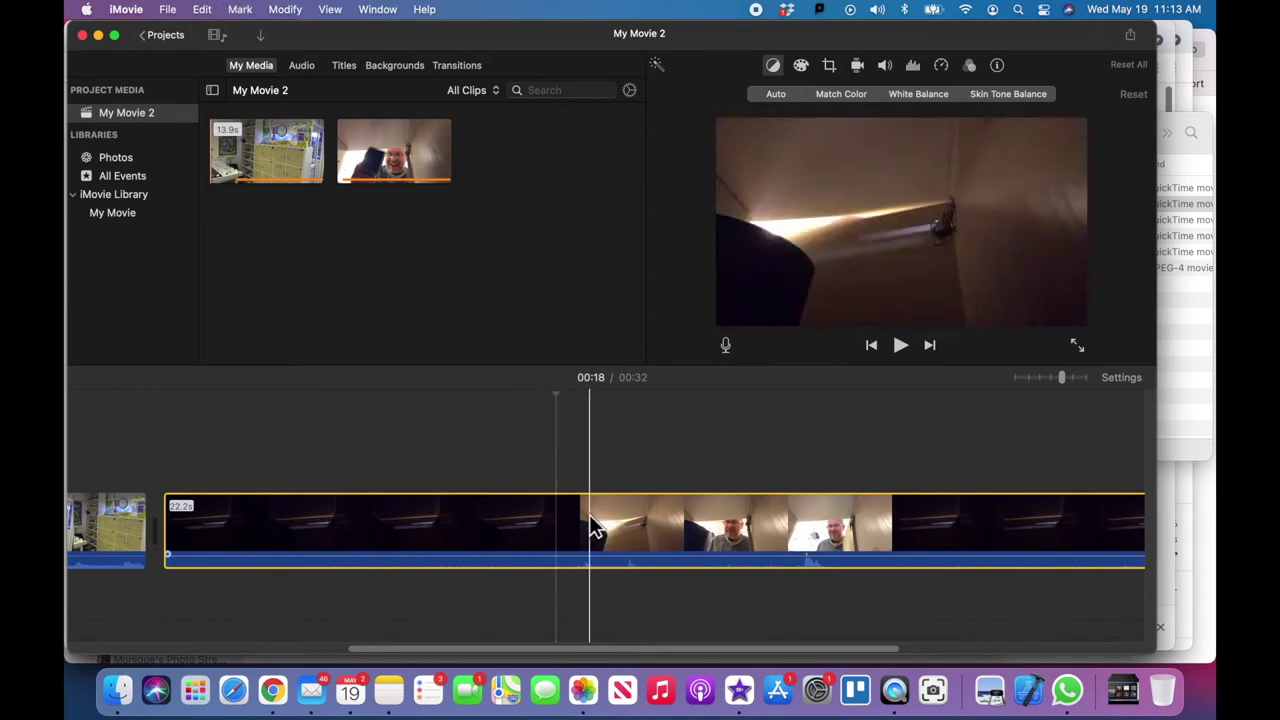
{"action": "right_click", "coordinate": [589, 514]}
Split the inside clip at 00:18, then detach the new piece's audio and undo it
{"action": "left_click", "coordinate": [622, 491]}
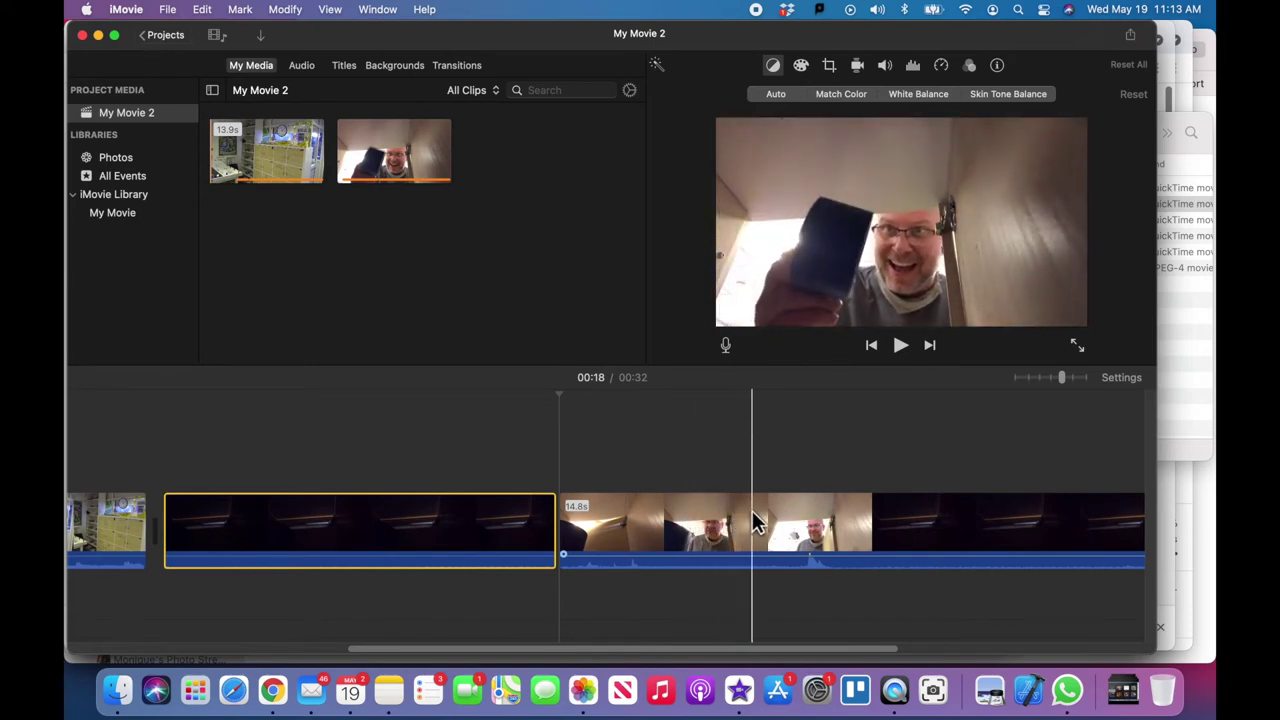
{"action": "right_click", "coordinate": [808, 522]}
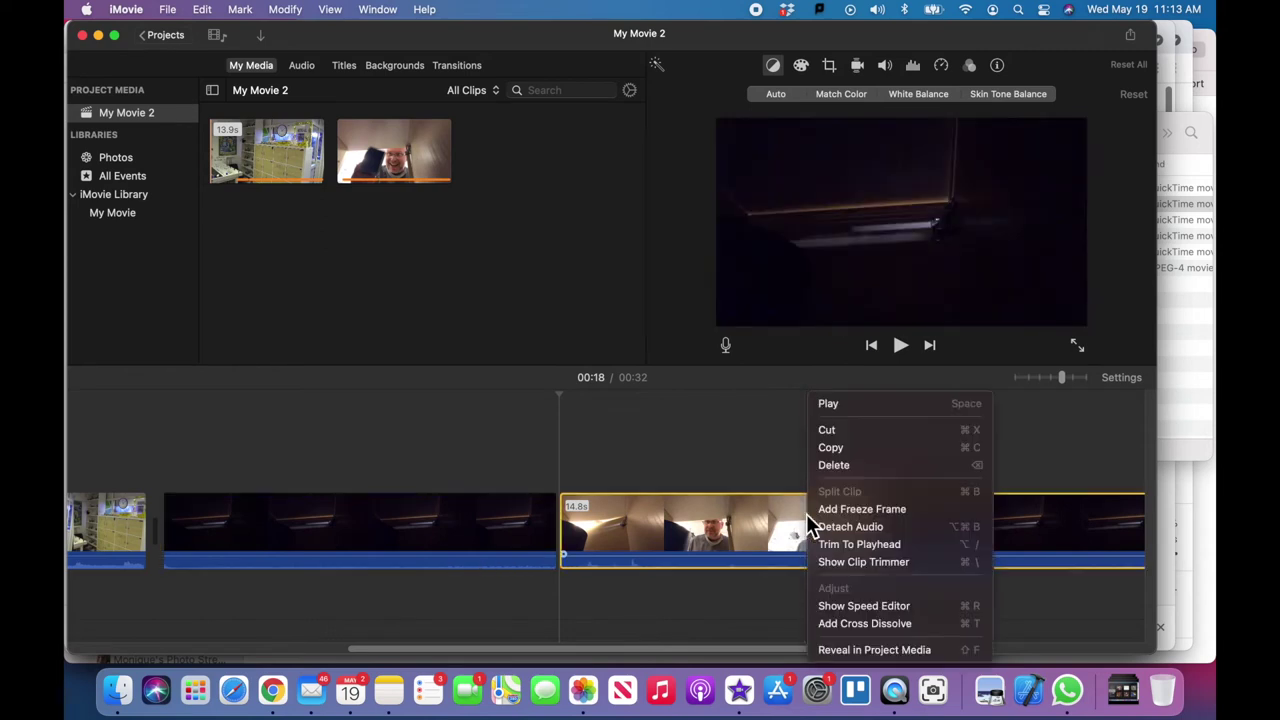
{"action": "left_click", "coordinate": [812, 525]}
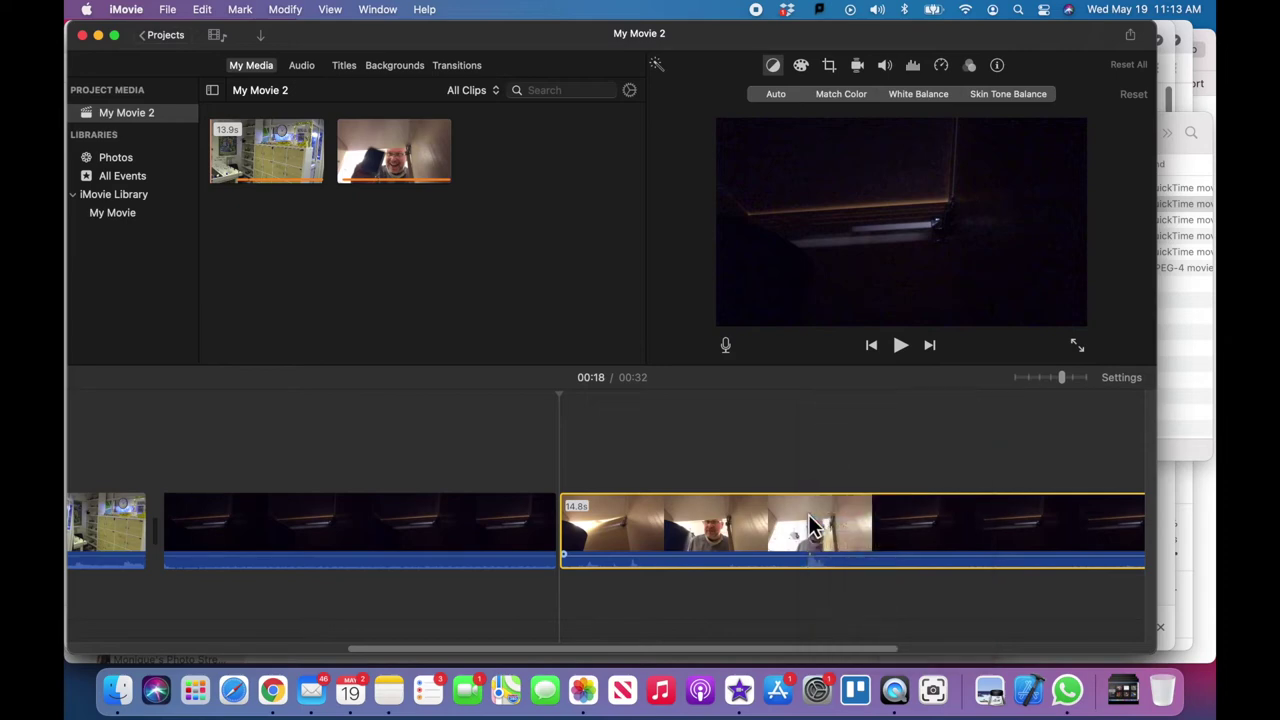
{"action": "key", "text": "super+z"}
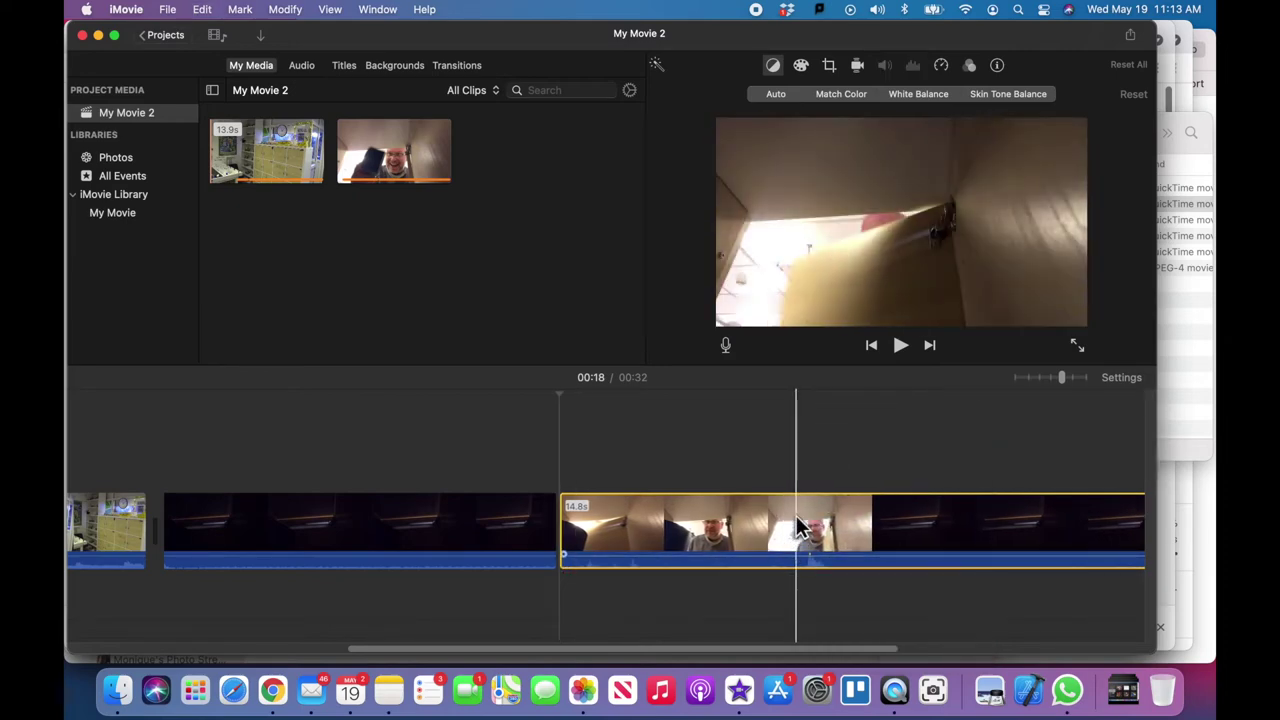
Split the inside-cabinet clip again at 00:22, where the face appears
{"action": "right_click", "coordinate": [800, 527]}
{"action": "left_click", "coordinate": [797, 517]}
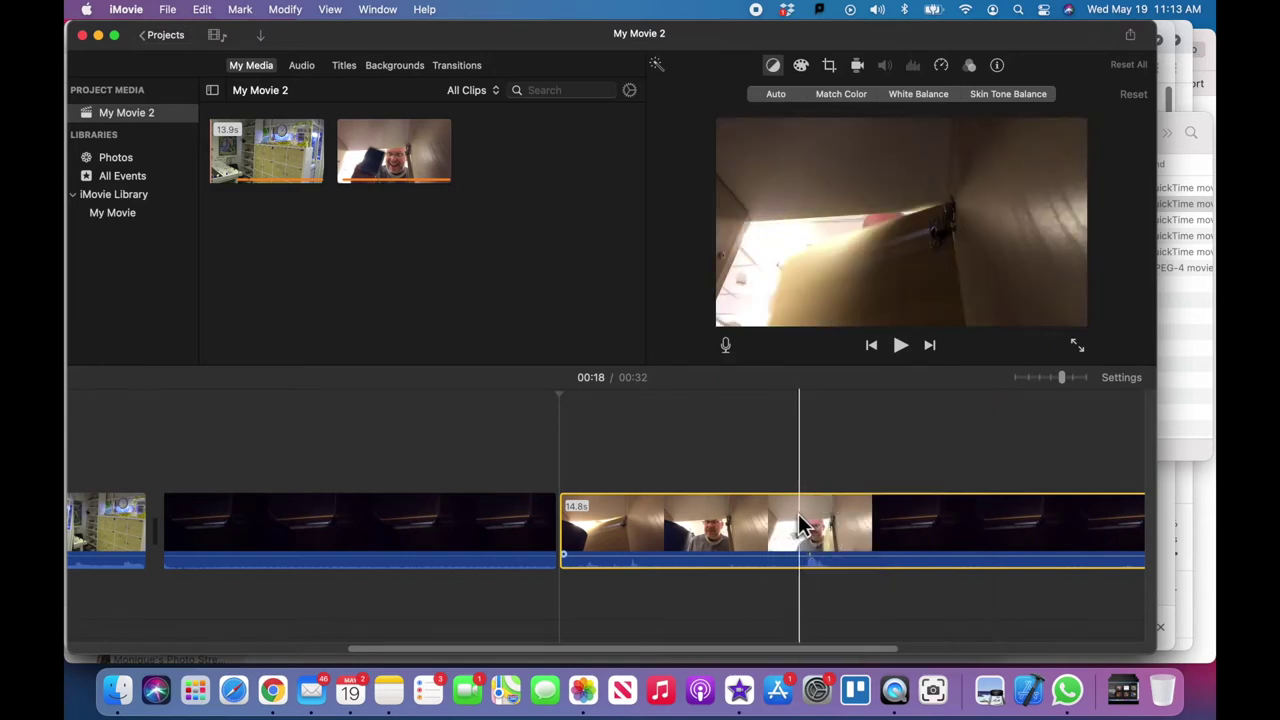
{"action": "right_click", "coordinate": [799, 518]}
{"action": "left_click", "coordinate": [799, 518]}
{"action": "left_click", "coordinate": [799, 518]}
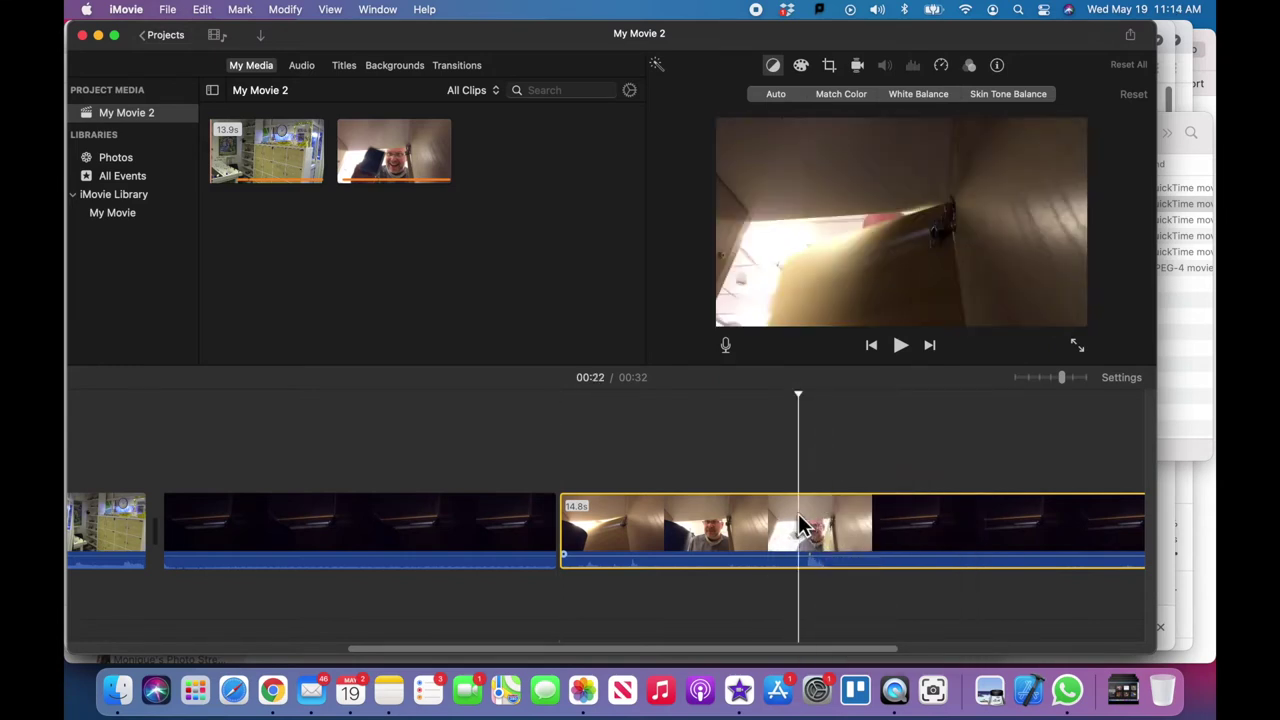
{"action": "right_click", "coordinate": [799, 518]}
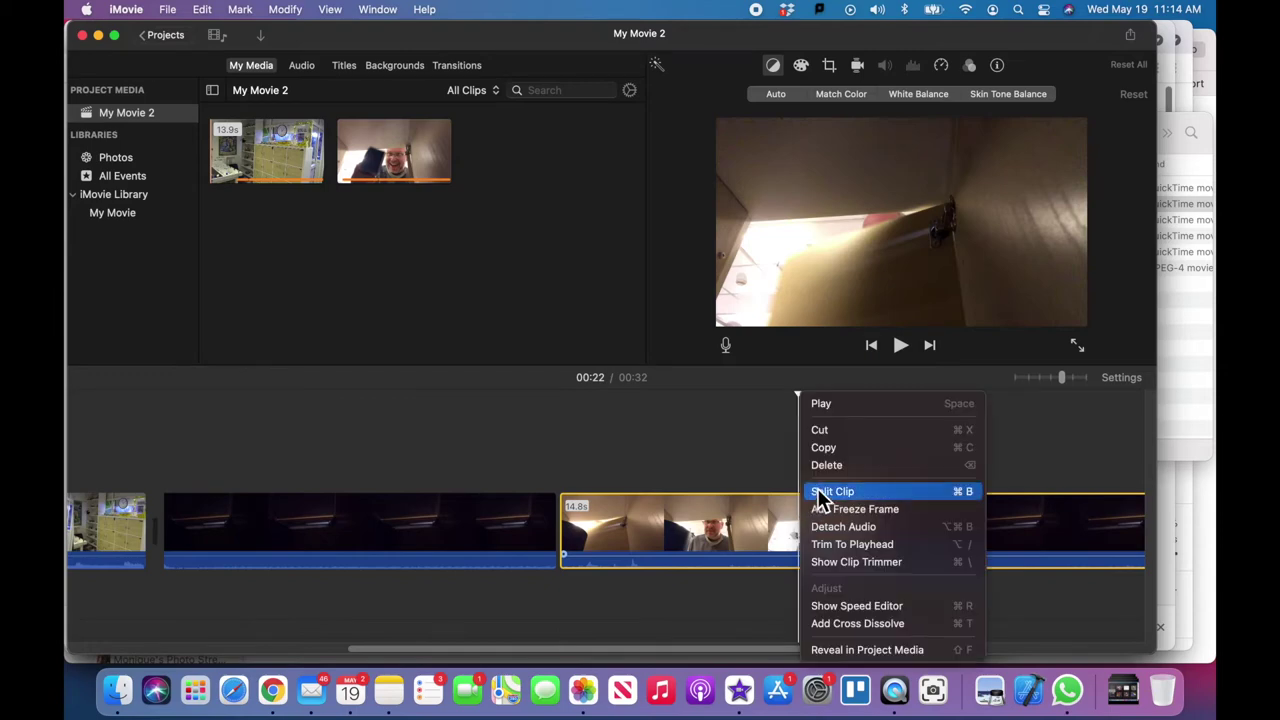
{"action": "left_click", "coordinate": [818, 490]}
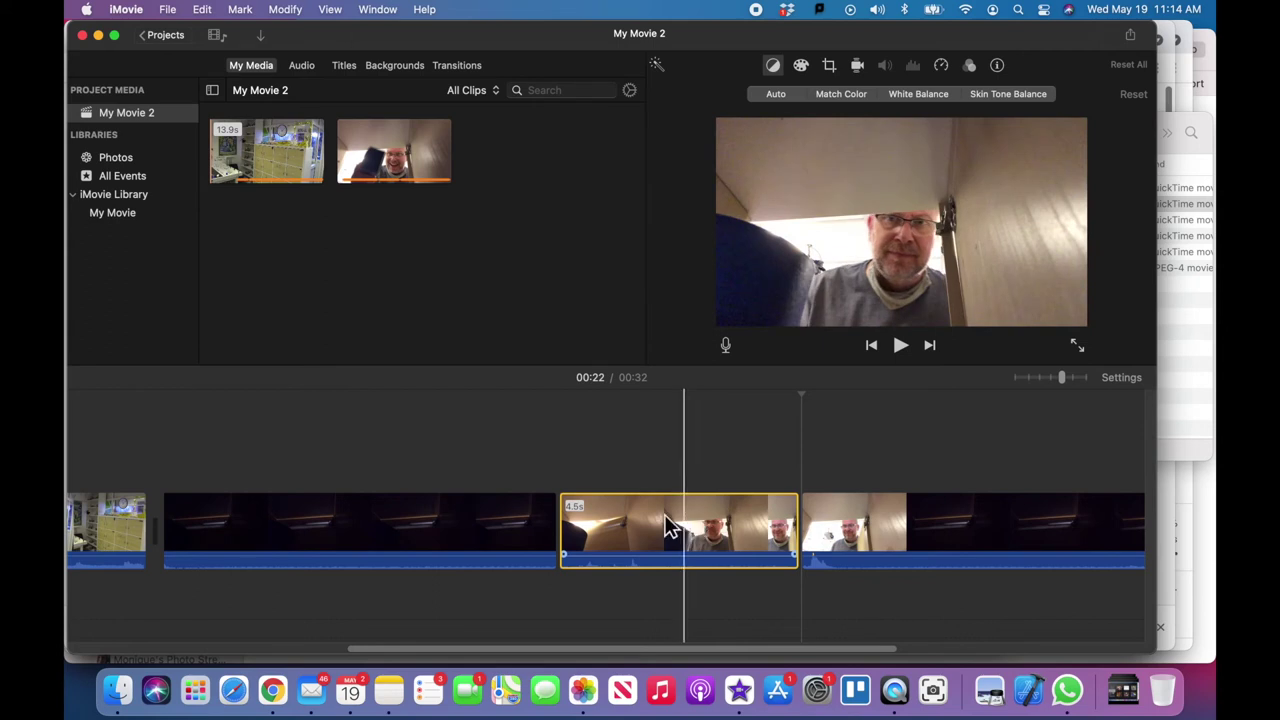
Delete the 7.4 s and 10.3 s dark clips from the timeline
{"action": "left_click", "coordinate": [484, 535]}
{"action": "key", "text": "BackSpace"}
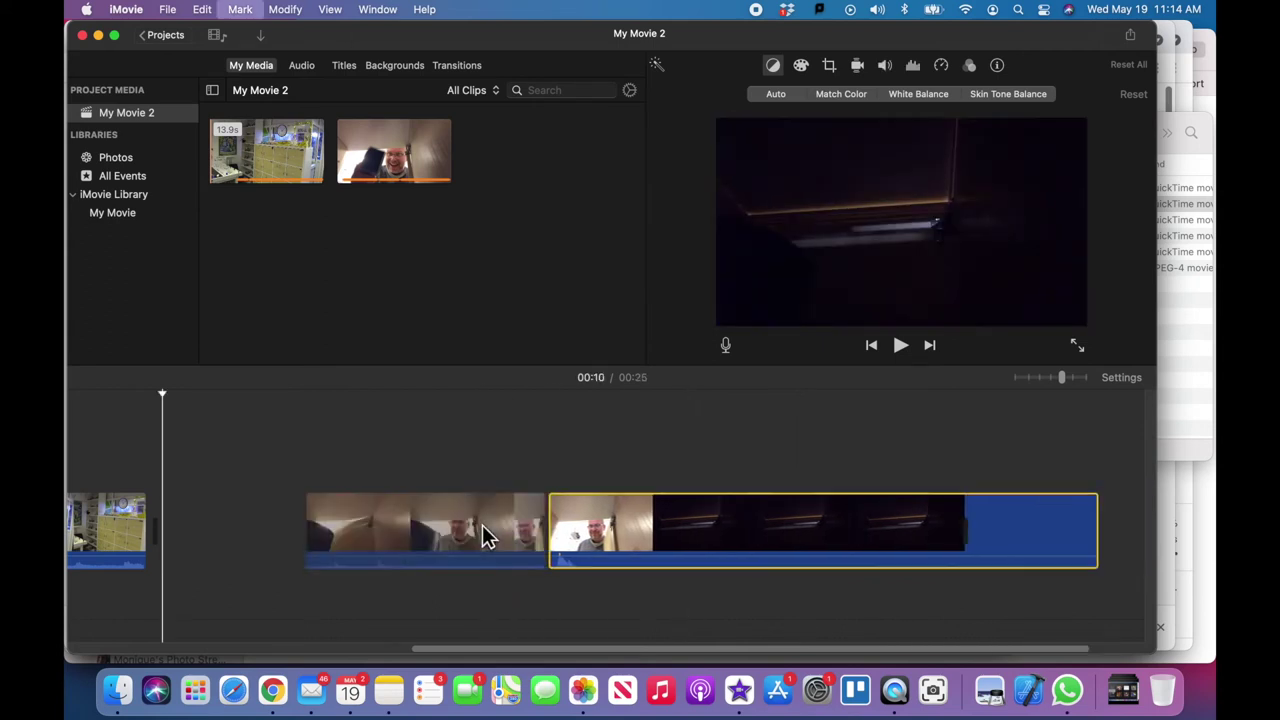
{"action": "left_click", "coordinate": [595, 513]}
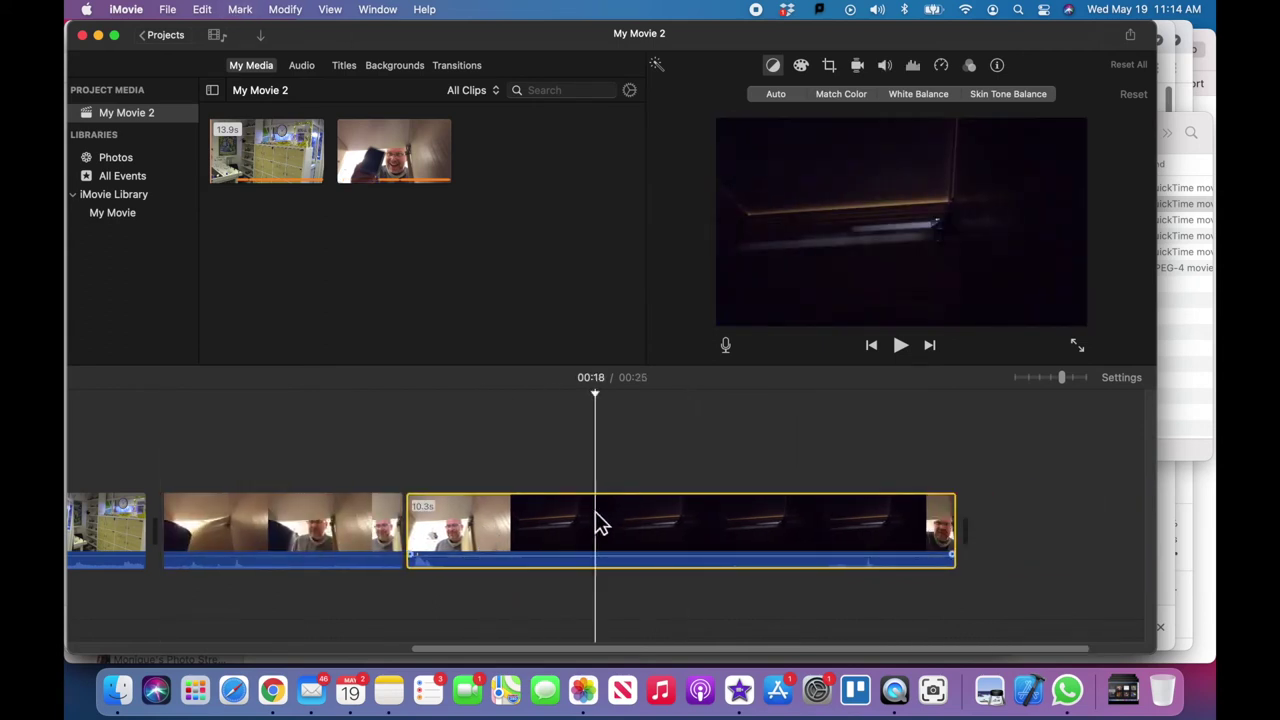
{"action": "key", "text": "BackSpace"}
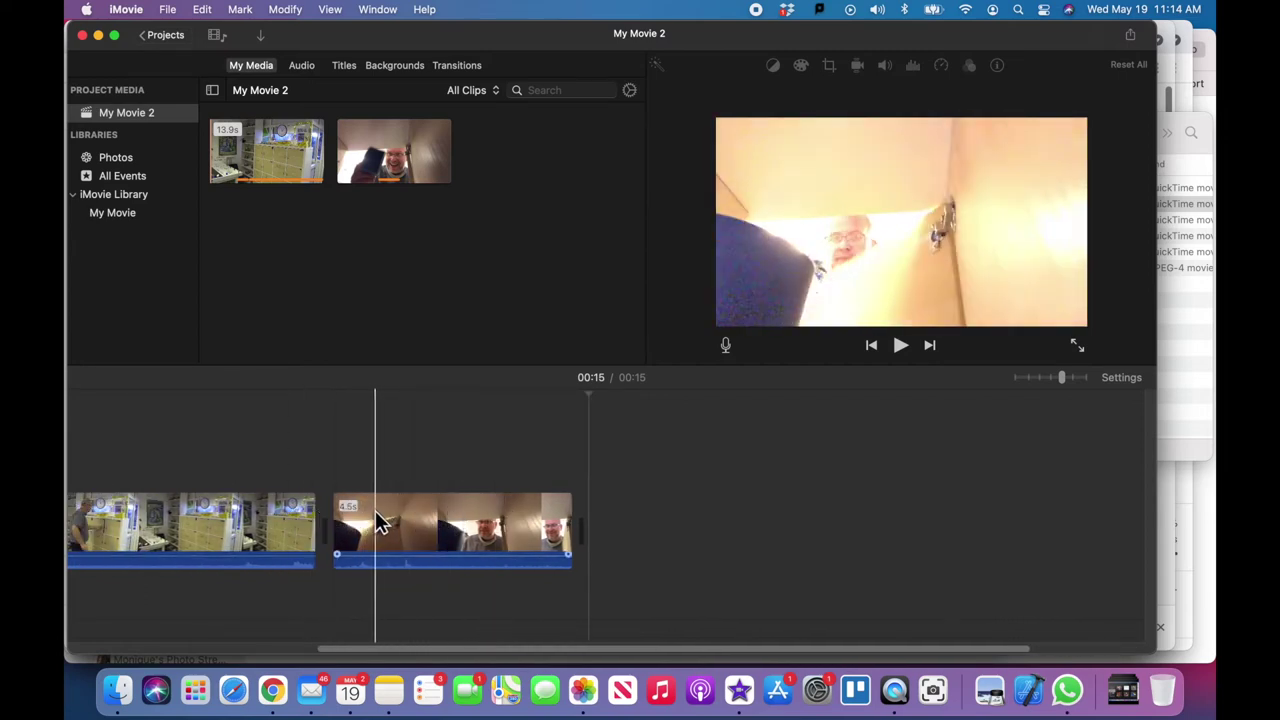
Insert the 4.6 s inside-cabinet clip 1.5 s into the outside clip and play it back
{"action": "scroll", "coordinate": [403, 526], "scroll_direction": "left", "scroll_amount": 5}
{"action": "scroll", "coordinate": [403, 526], "scroll_direction": "left", "scroll_amount": 2}
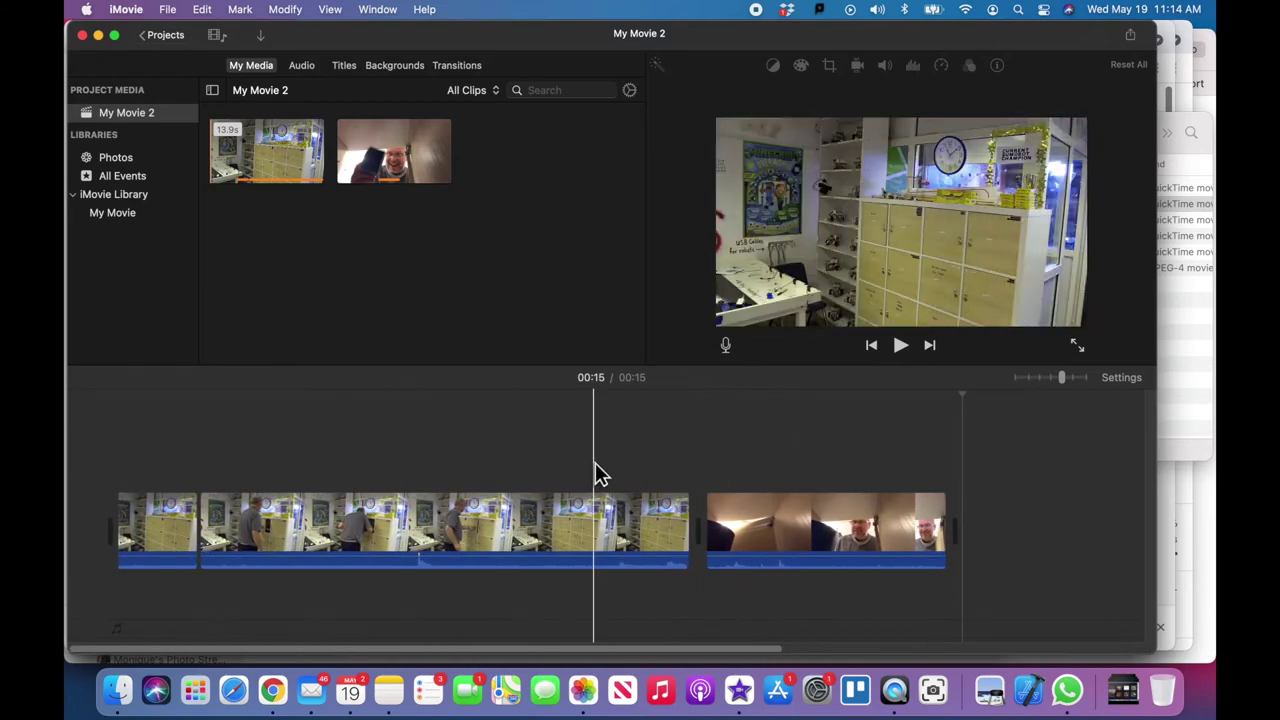
{"action": "left_click_drag", "start_coordinate": [760, 533], "coordinate": [258, 527]}
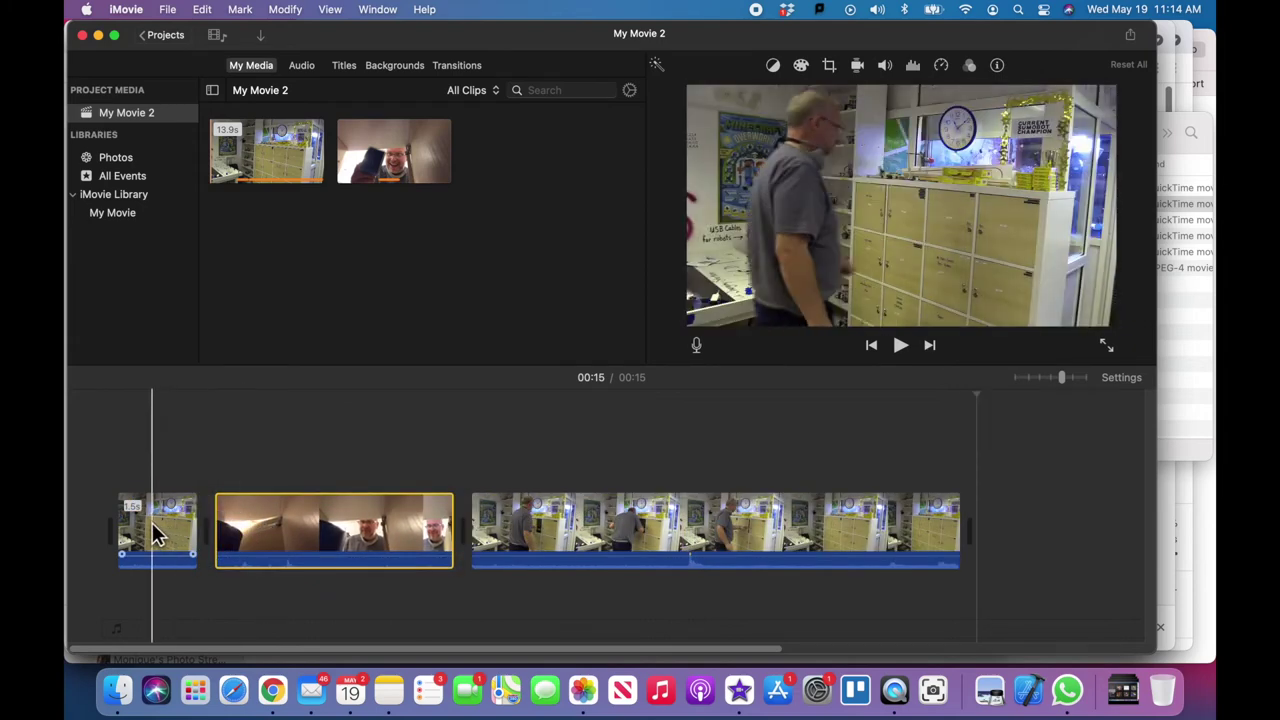
{"action": "key", "text": "space"}
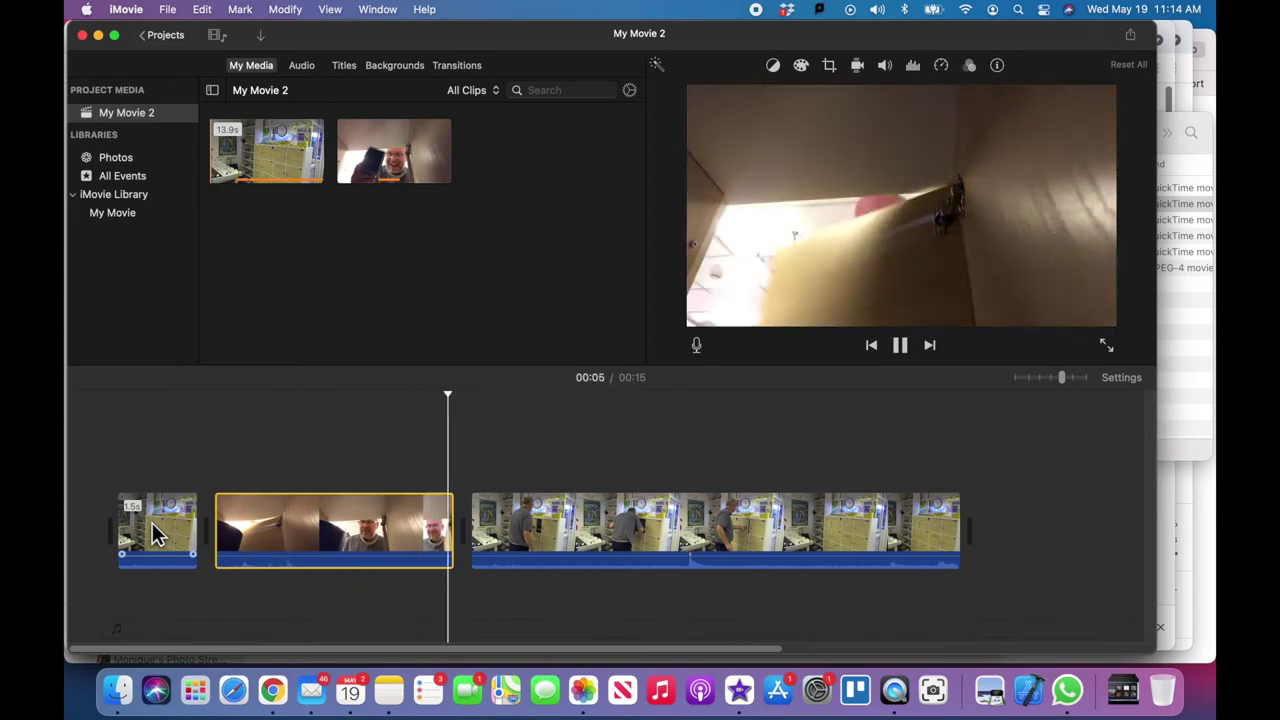
Trim the inside-cabinet clip's start to 3.8 s and the final outside clip's start, making 0:10
{"action": "key", "text": "space"}
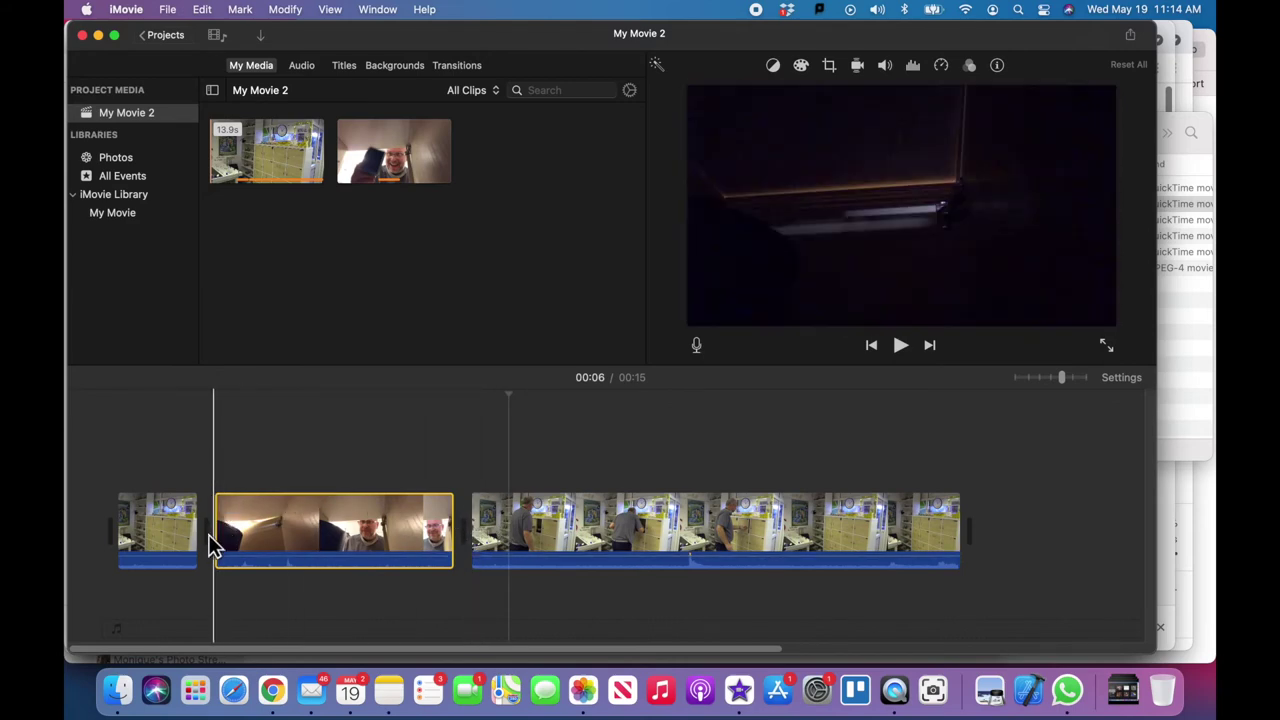
{"action": "left_click_drag", "start_coordinate": [216, 528], "coordinate": [223, 528]}
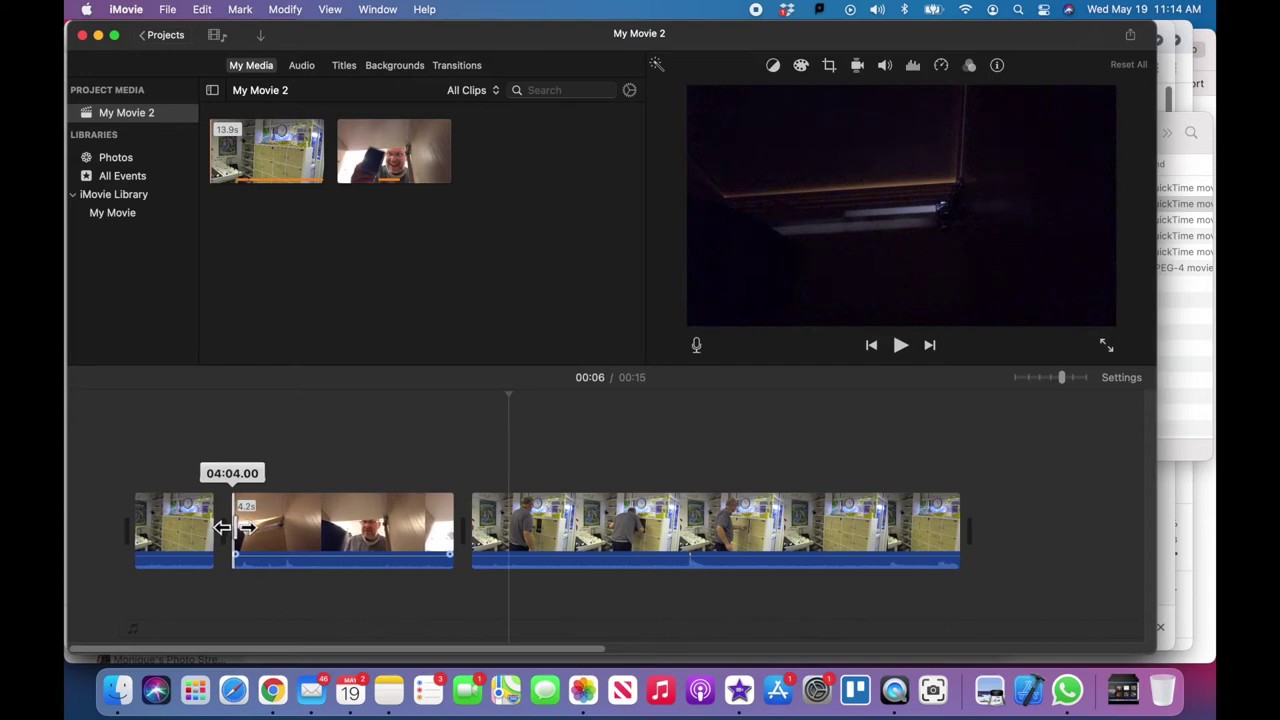
{"action": "left_click_drag", "start_coordinate": [233, 528], "coordinate": [251, 527]}
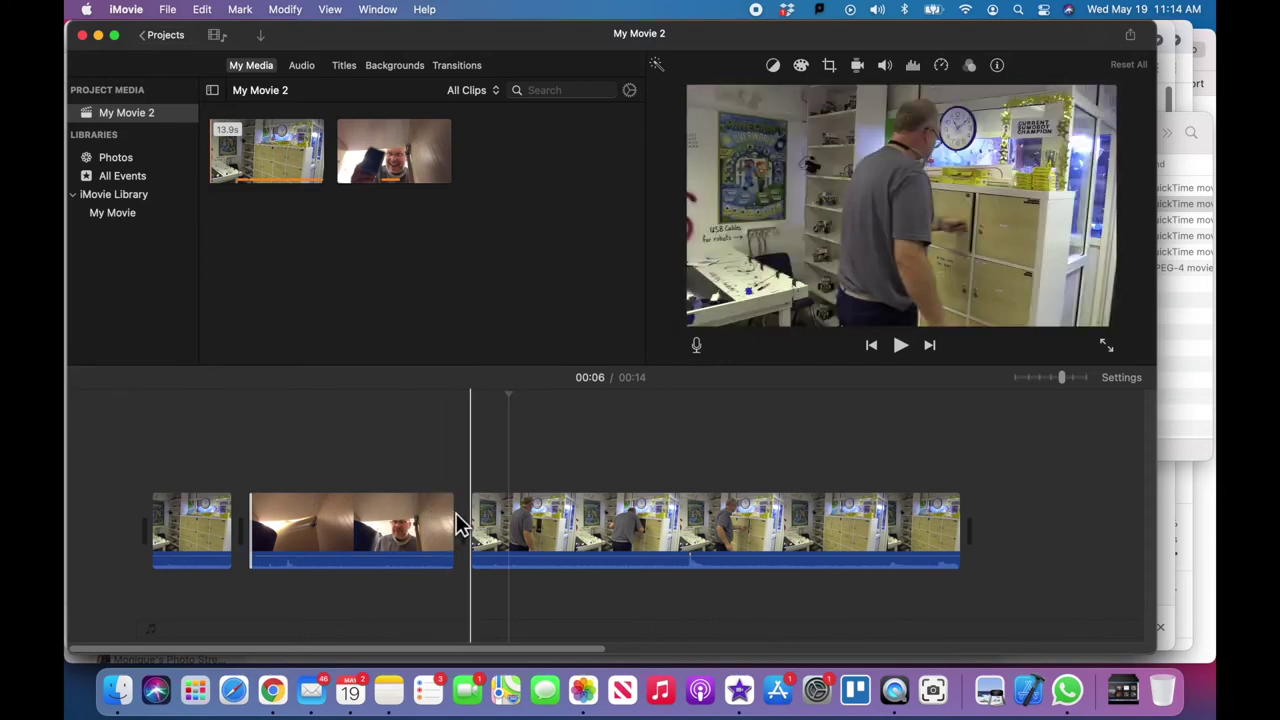
{"action": "left_click_drag", "start_coordinate": [488, 521], "coordinate": [686, 523]}
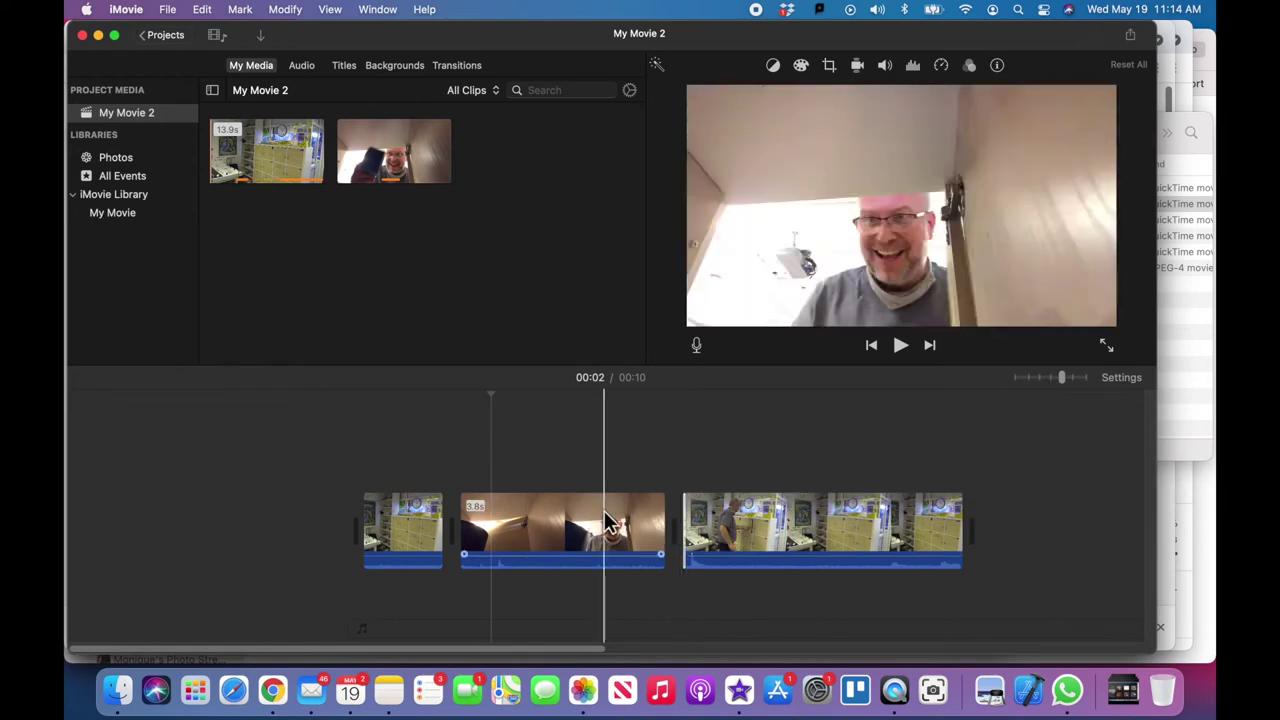
Shorten the final outside clip's end to 2.8 s and preview the 0:07 movie from the start
{"action": "key", "text": "space"}
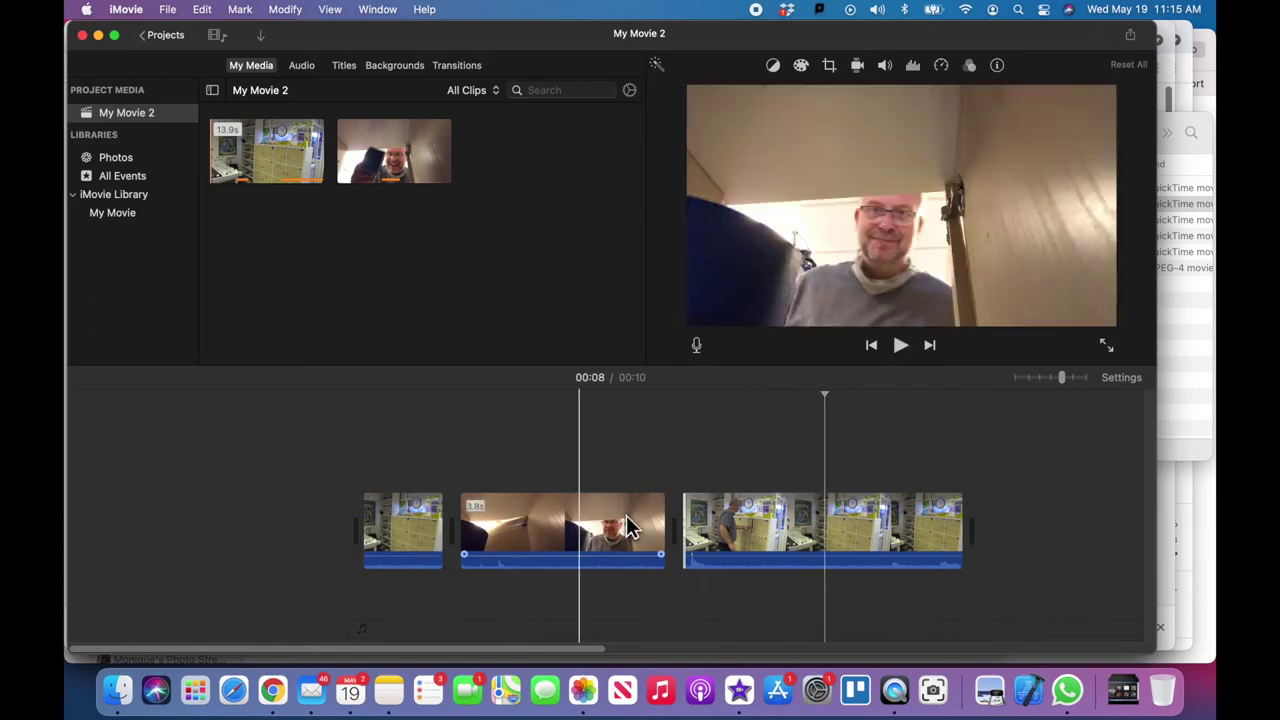
{"action": "left_click_drag", "start_coordinate": [957, 519], "coordinate": [788, 533]}
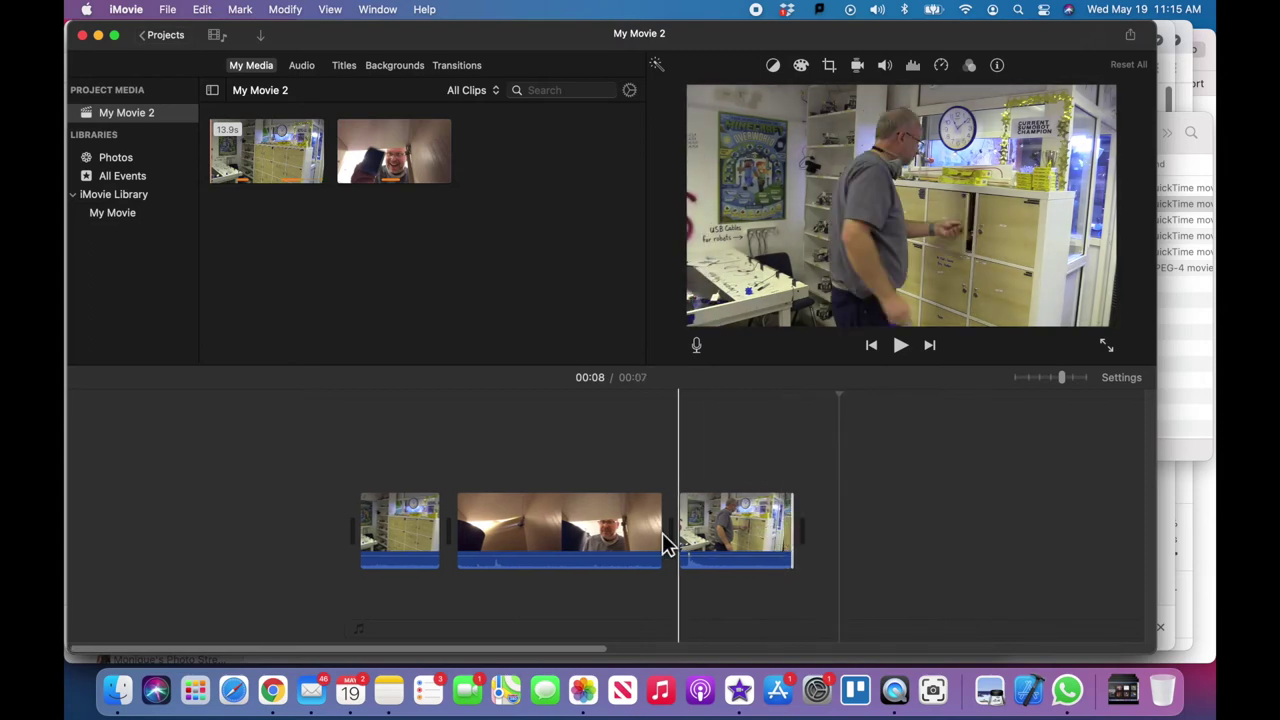
{"action": "left_click", "coordinate": [293, 468]}
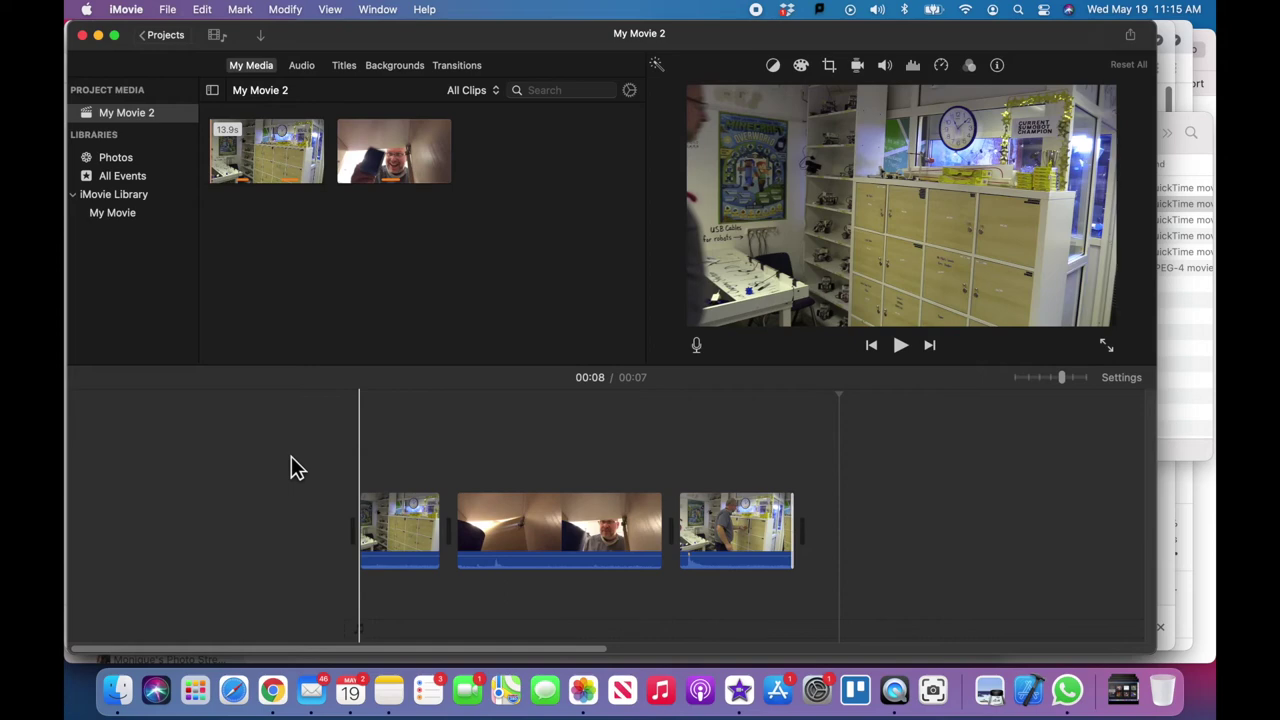
{"action": "key", "text": "space"}
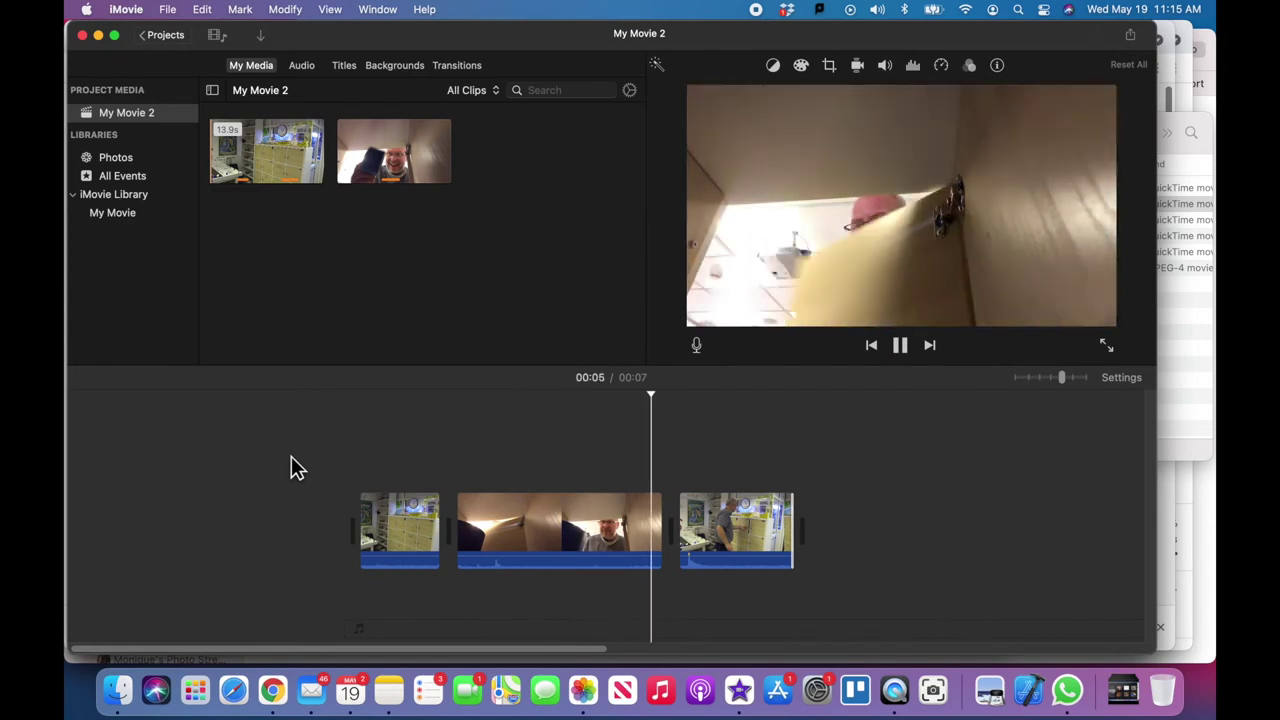
{"action": "key", "text": "space"}
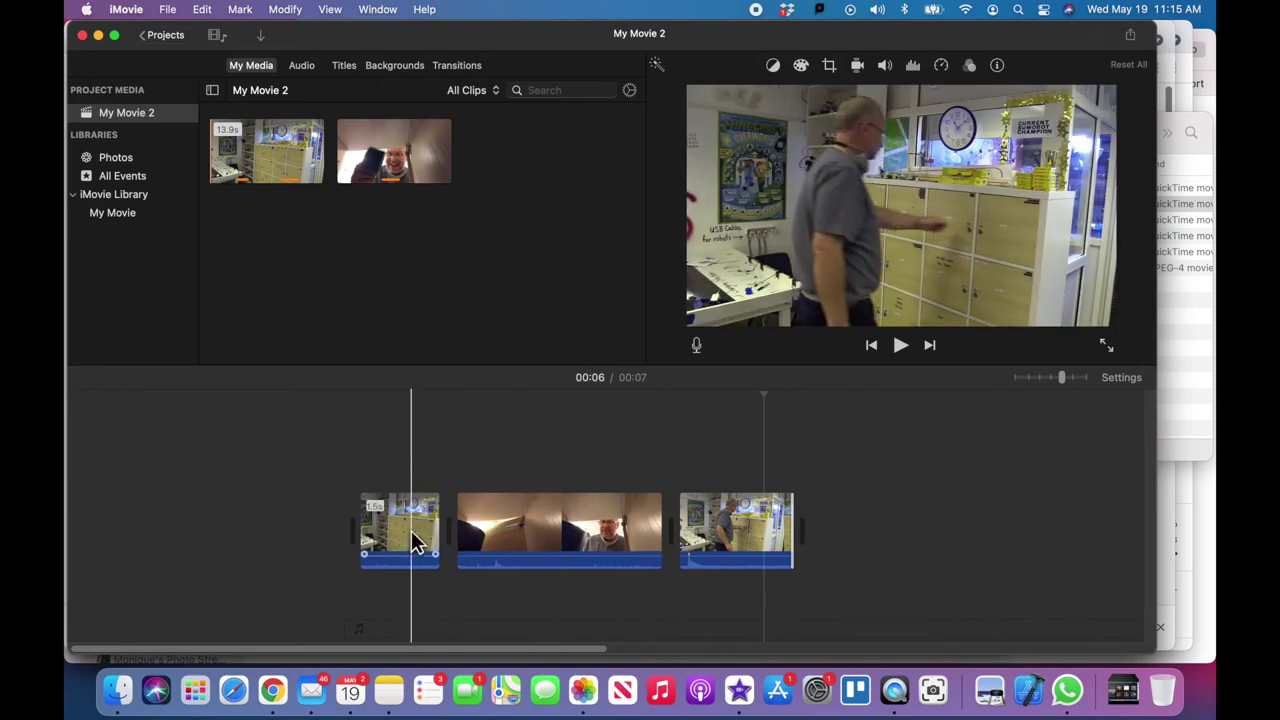
{"action": "left_click", "coordinate": [411, 530]}
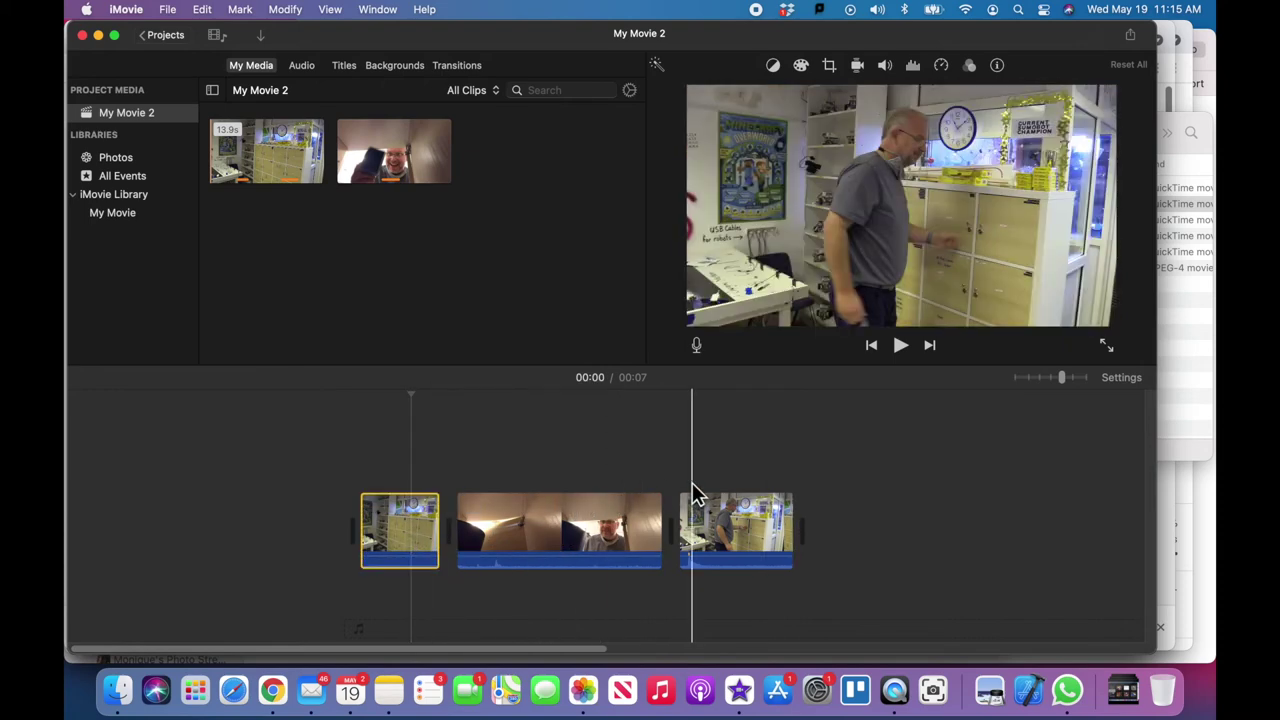
Lower the first and last outside clips' volume to 30% and play the movie
{"action": "left_click", "coordinate": [724, 510], "text": "super"}
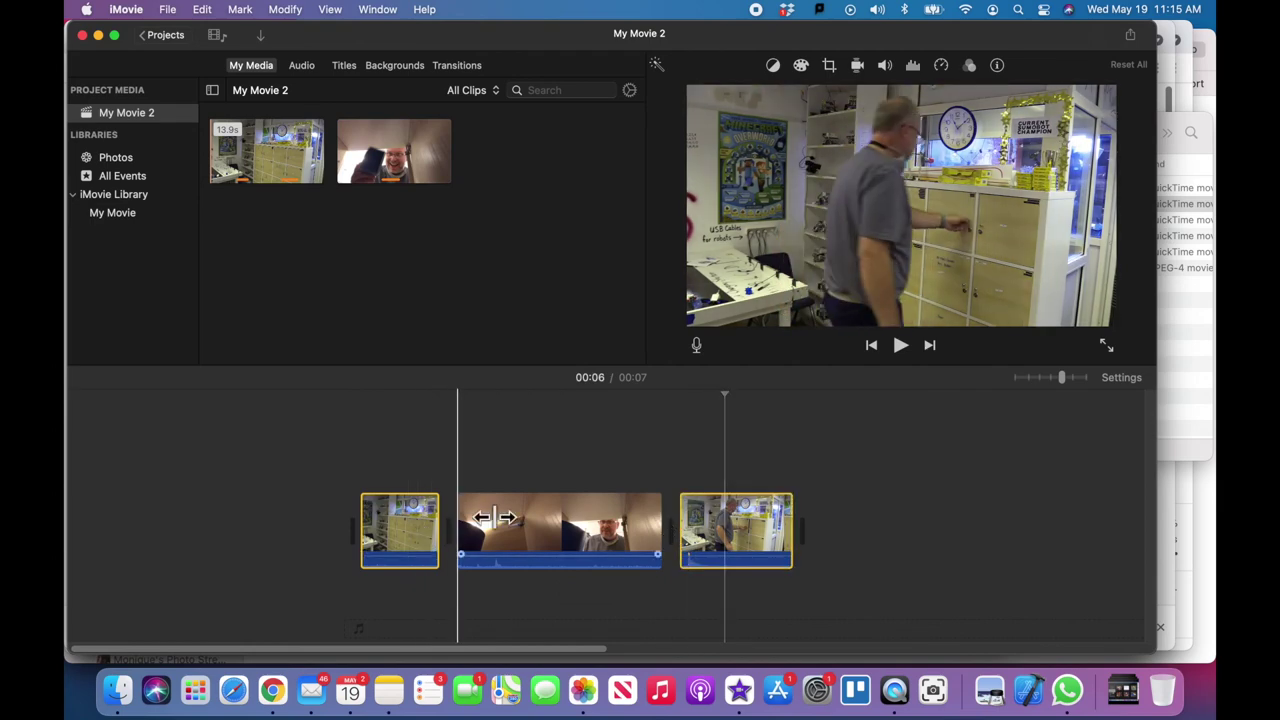
{"action": "left_click", "coordinate": [857, 66]}
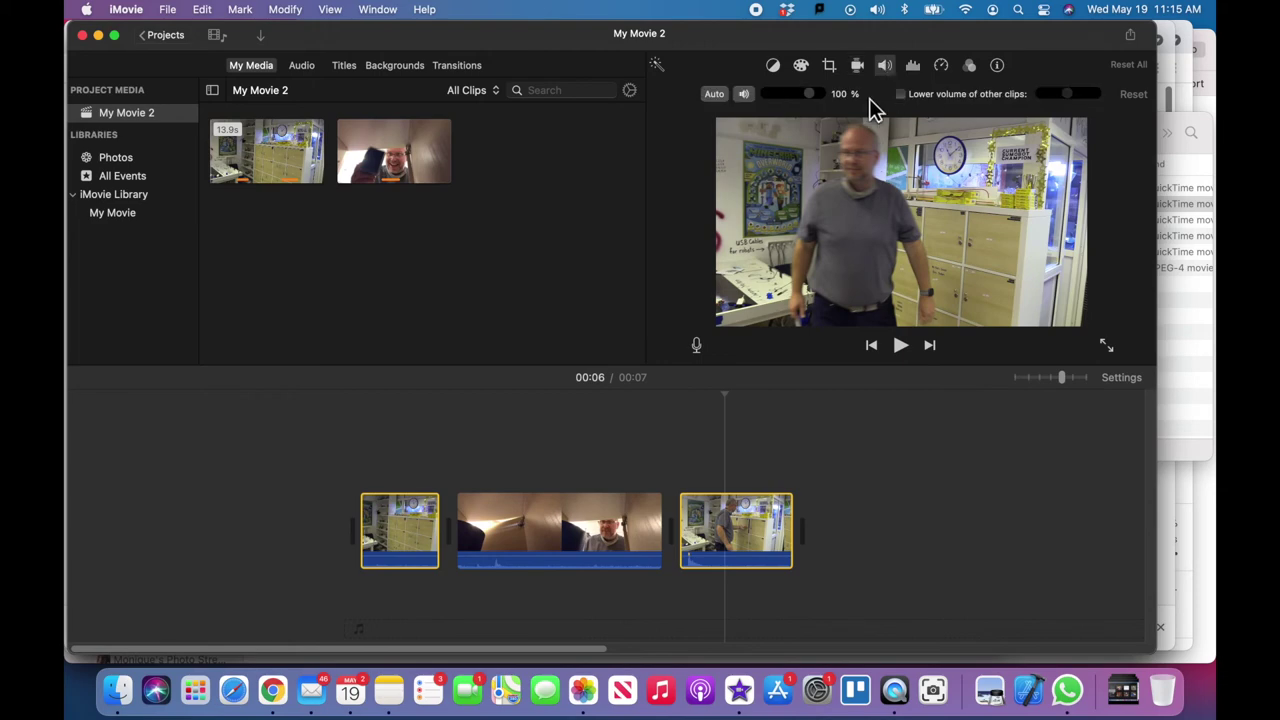
{"action": "left_click_drag", "start_coordinate": [809, 94], "coordinate": [783, 96]}
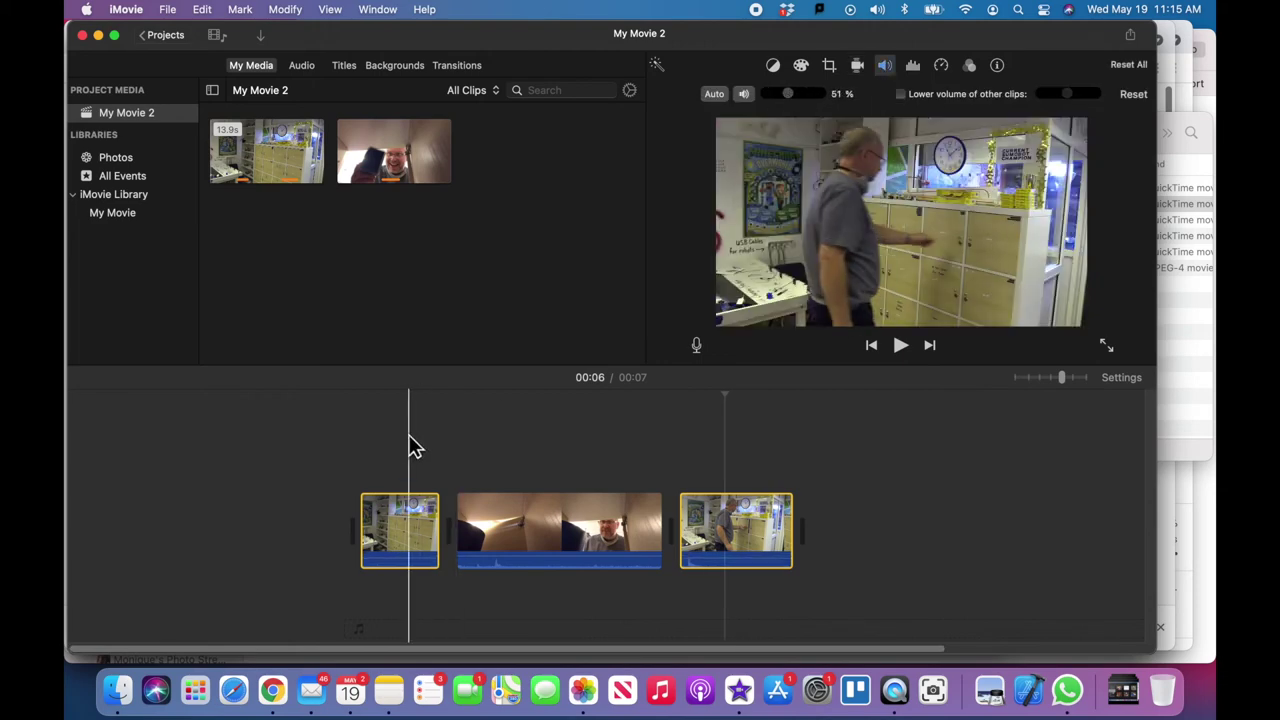
{"action": "left_click", "coordinate": [340, 463]}
{"action": "key", "text": "space"}
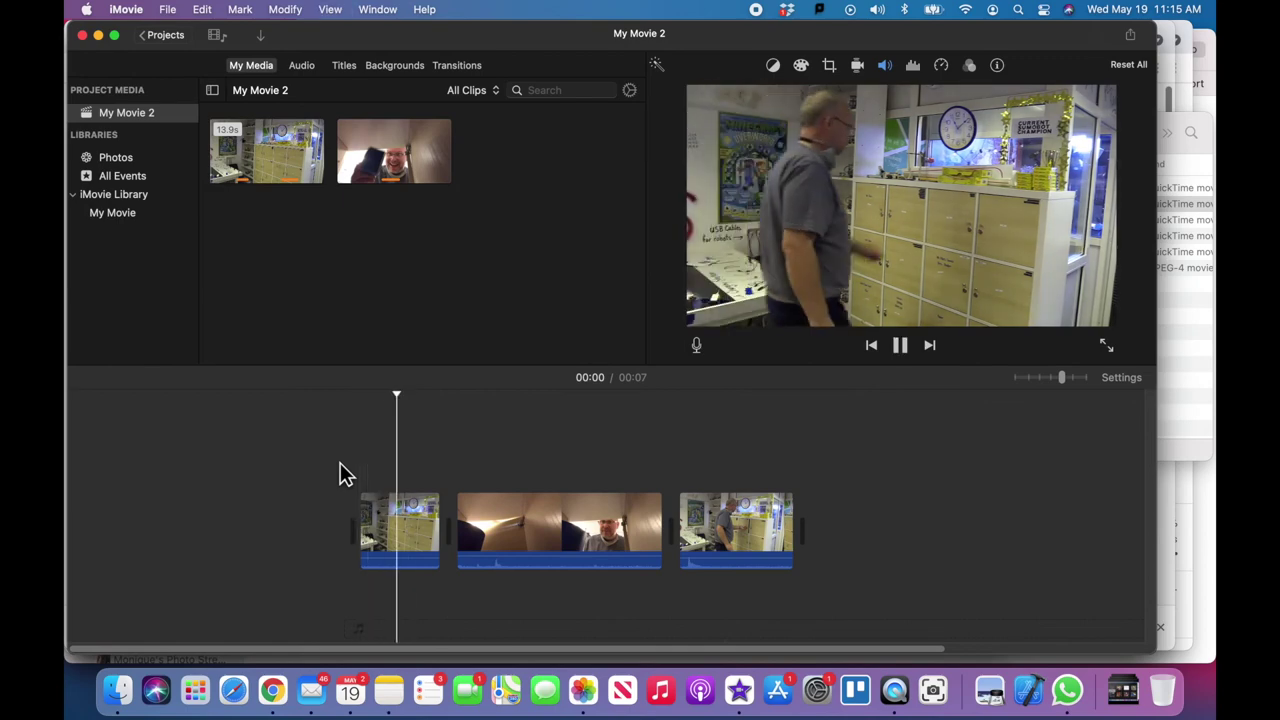
{"action": "key", "text": "space"}
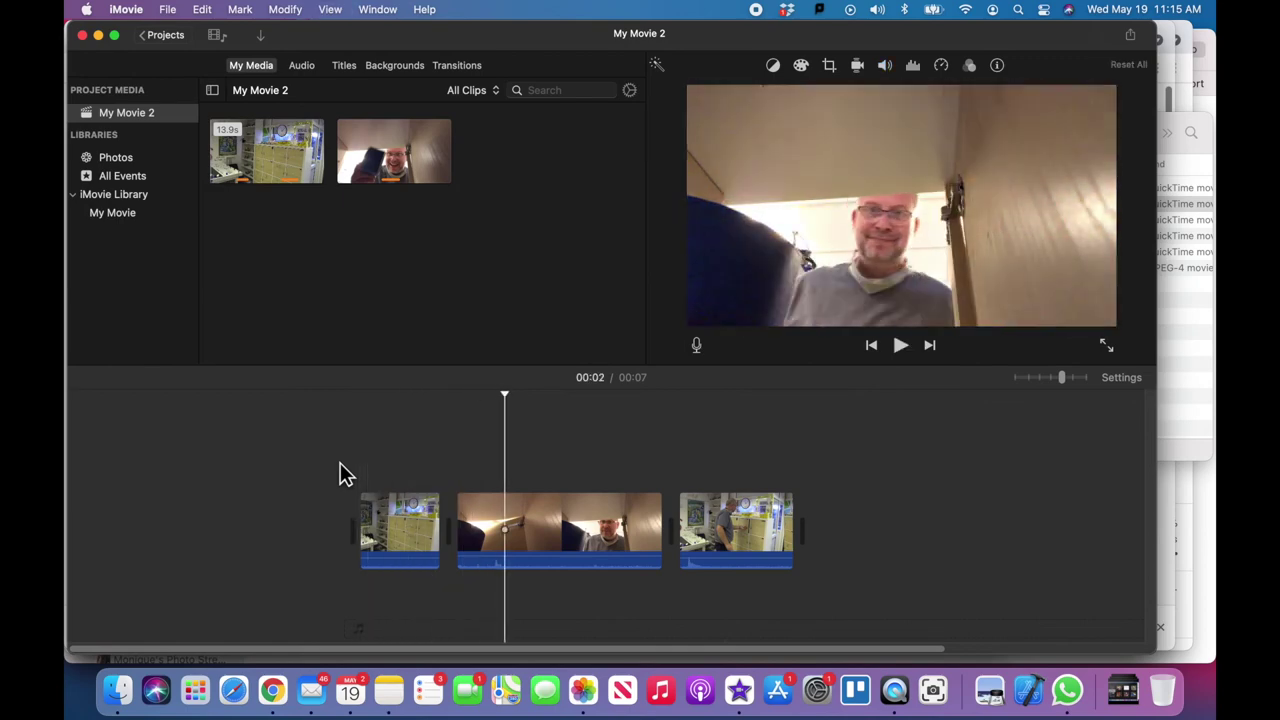
Recheck both outside clips' volume setting and play the movie again from the start
{"action": "left_click", "coordinate": [394, 509]}
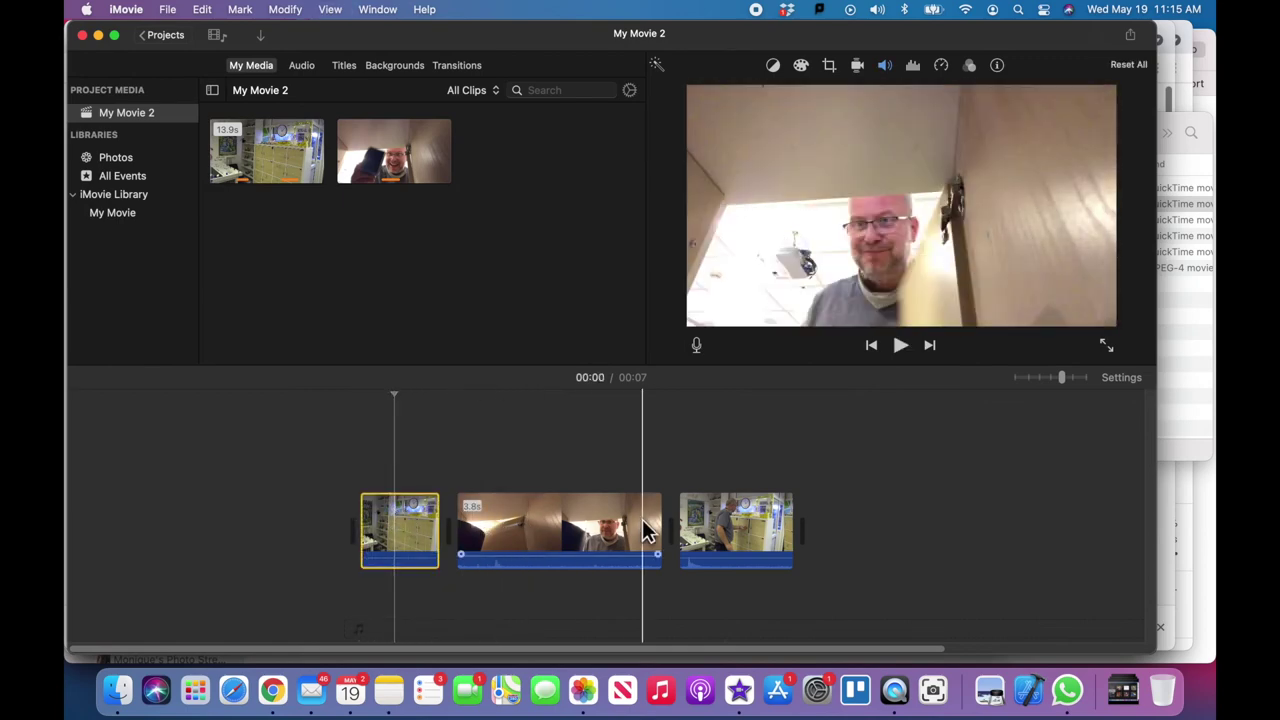
{"action": "left_click", "coordinate": [718, 520], "text": "super"}
{"action": "left_click", "coordinate": [885, 66]}
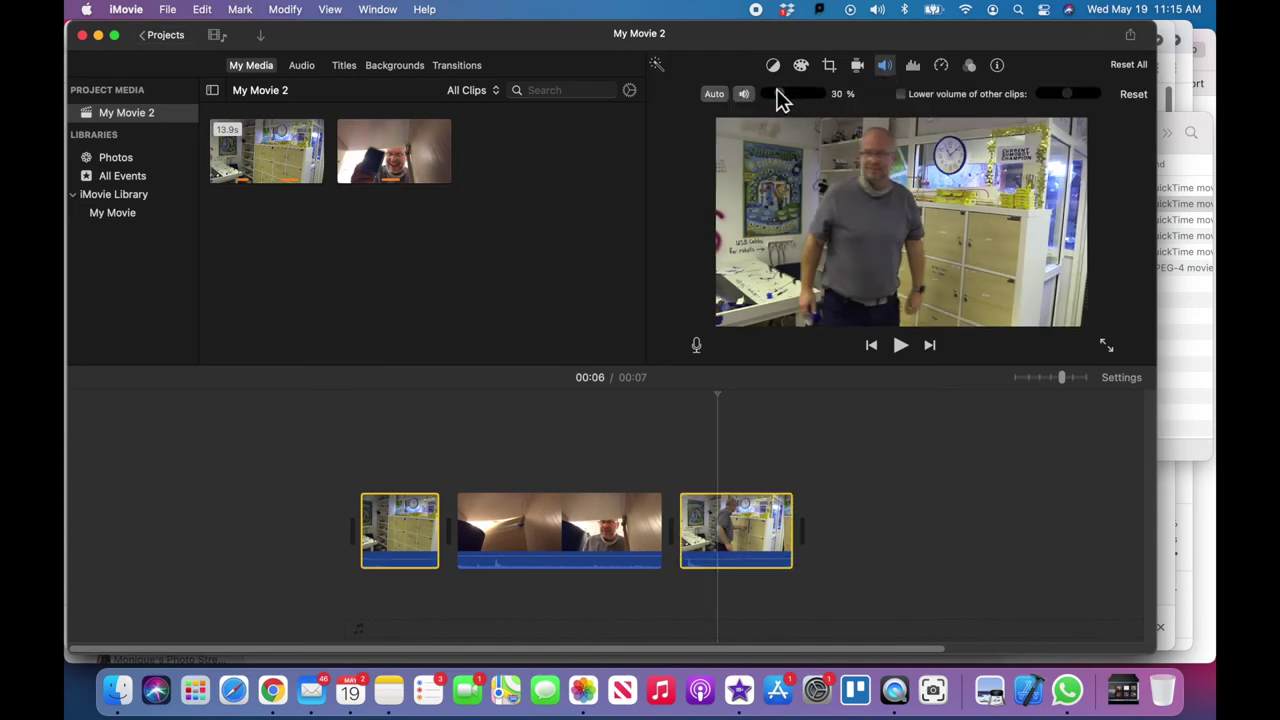
{"action": "left_click", "coordinate": [331, 423]}
{"action": "key", "text": "space"}
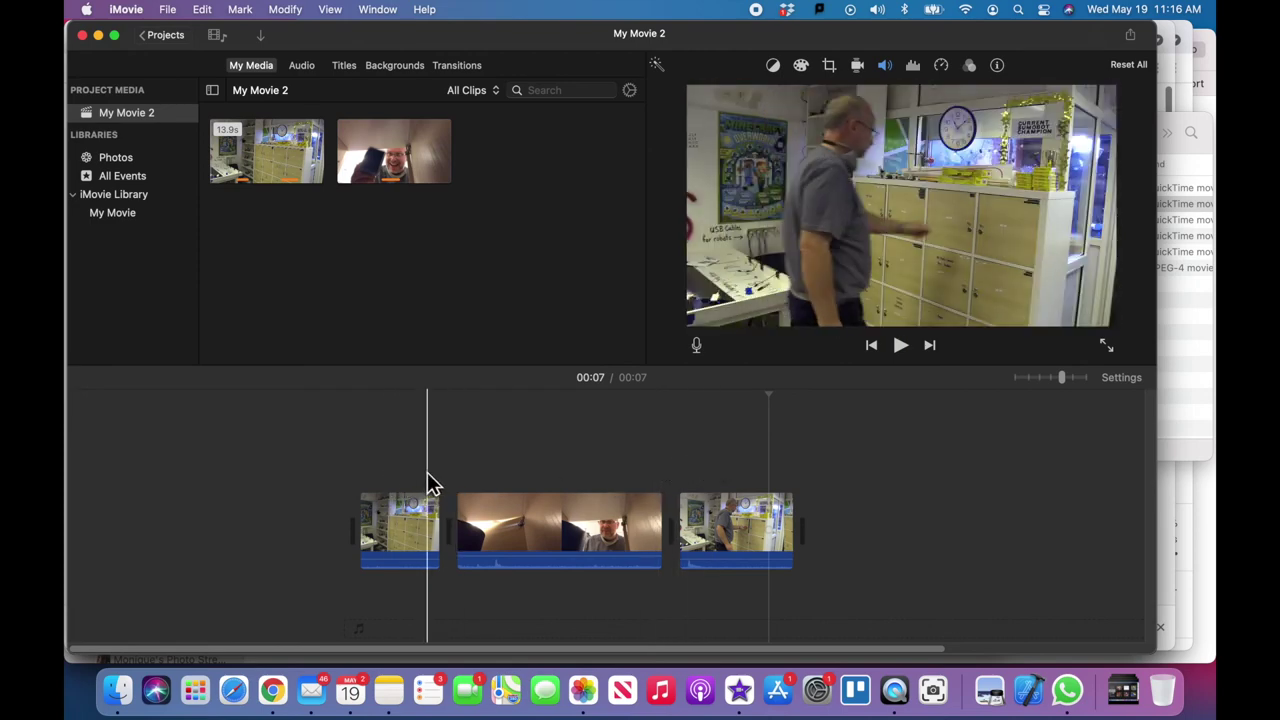
{"action": "key", "text": "space"}
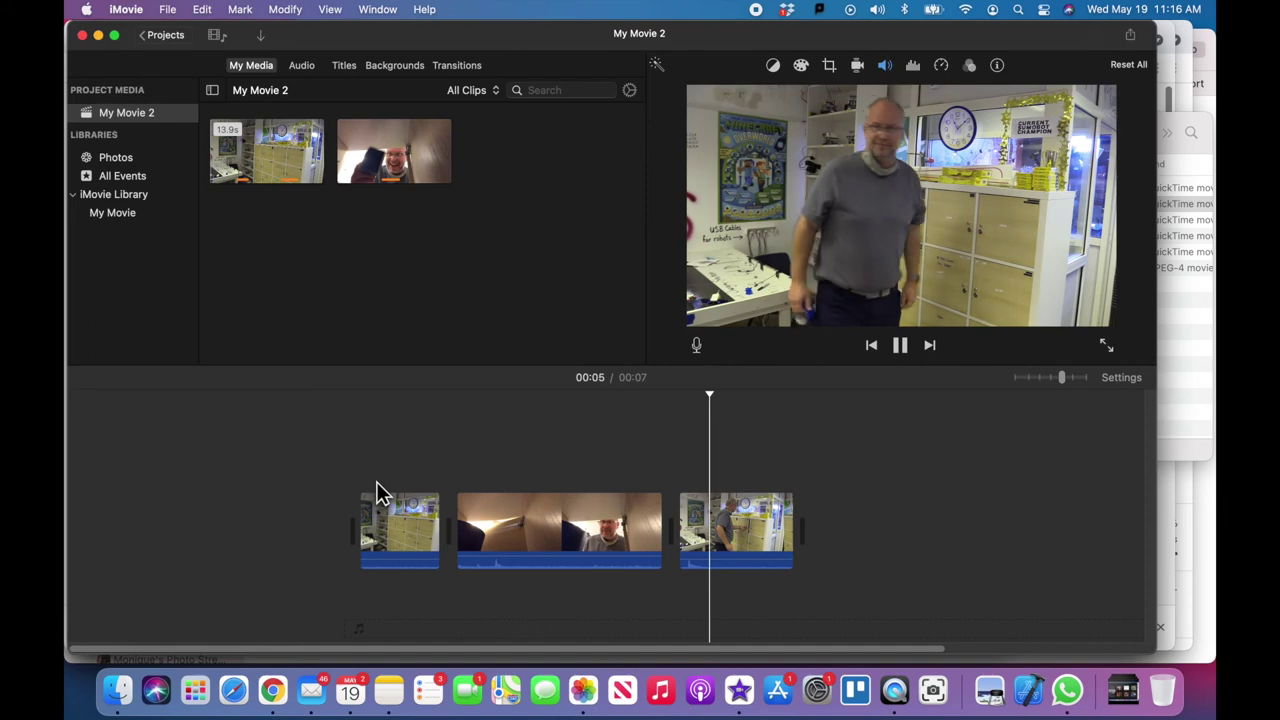
{"action": "key", "text": "space"}
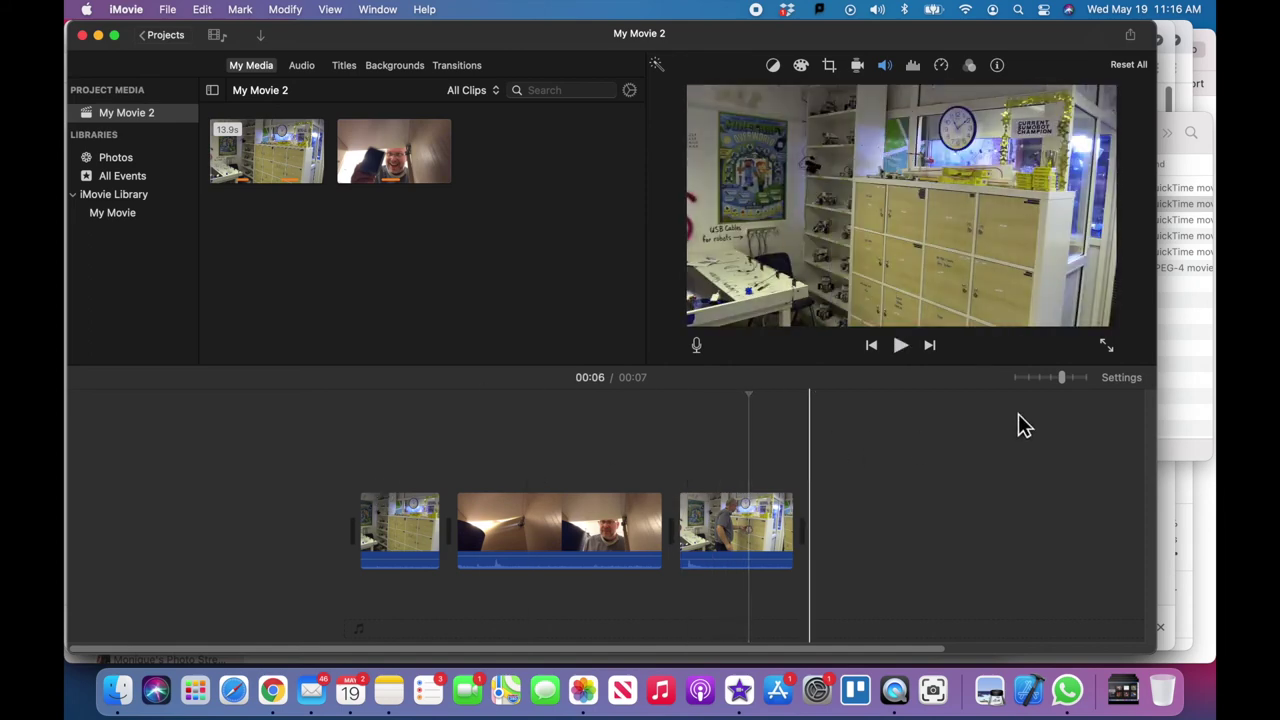
Extend the opening outside-cabinet clip's end by one frame, then return the playhead before the cut
{"action": "left_click", "coordinate": [1085, 377]}
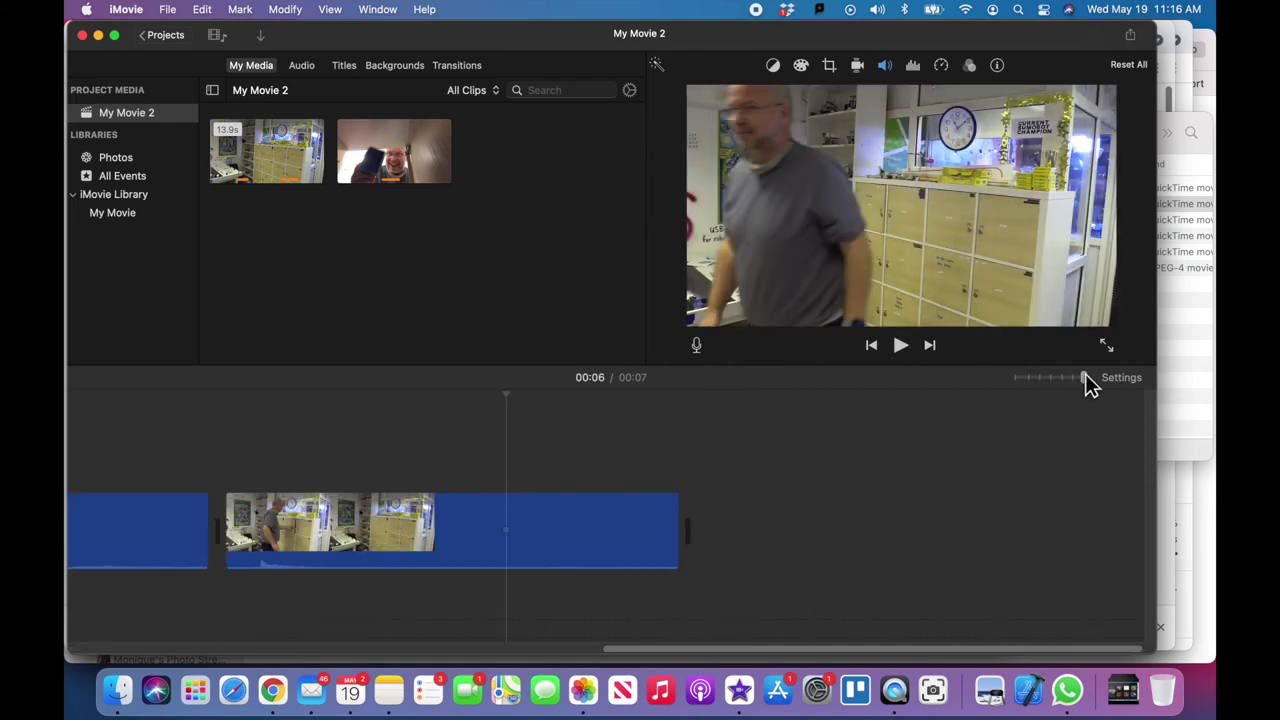
{"action": "scroll", "coordinate": [297, 553], "scroll_direction": "left", "scroll_amount": 2}
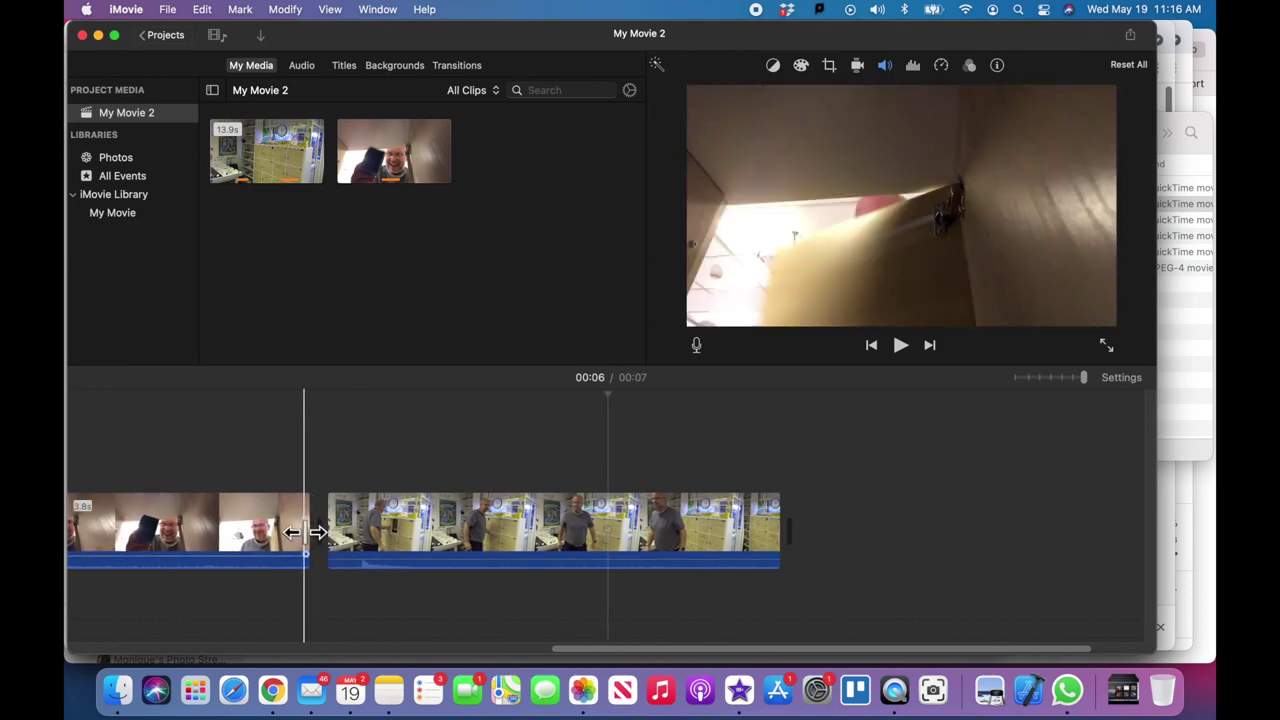
{"action": "scroll", "coordinate": [352, 530], "scroll_direction": "left", "scroll_amount": 10}
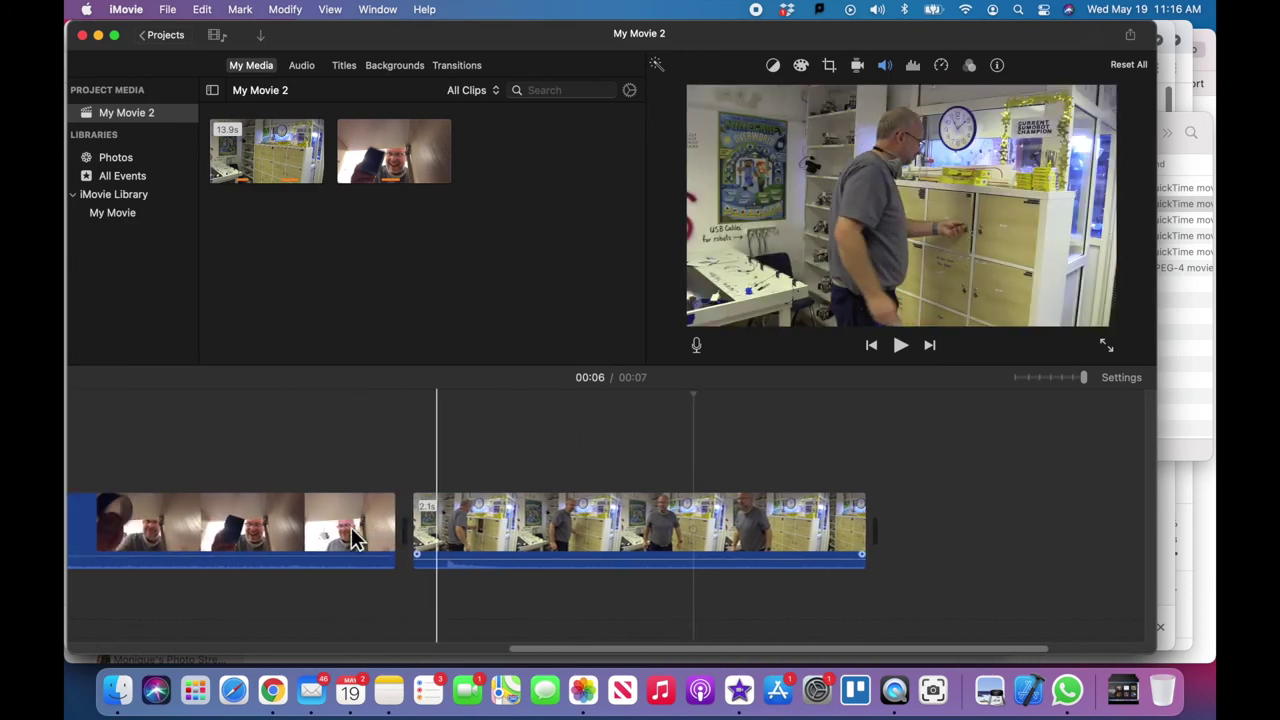
{"action": "scroll", "coordinate": [351, 527], "scroll_direction": "left", "scroll_amount": 1}
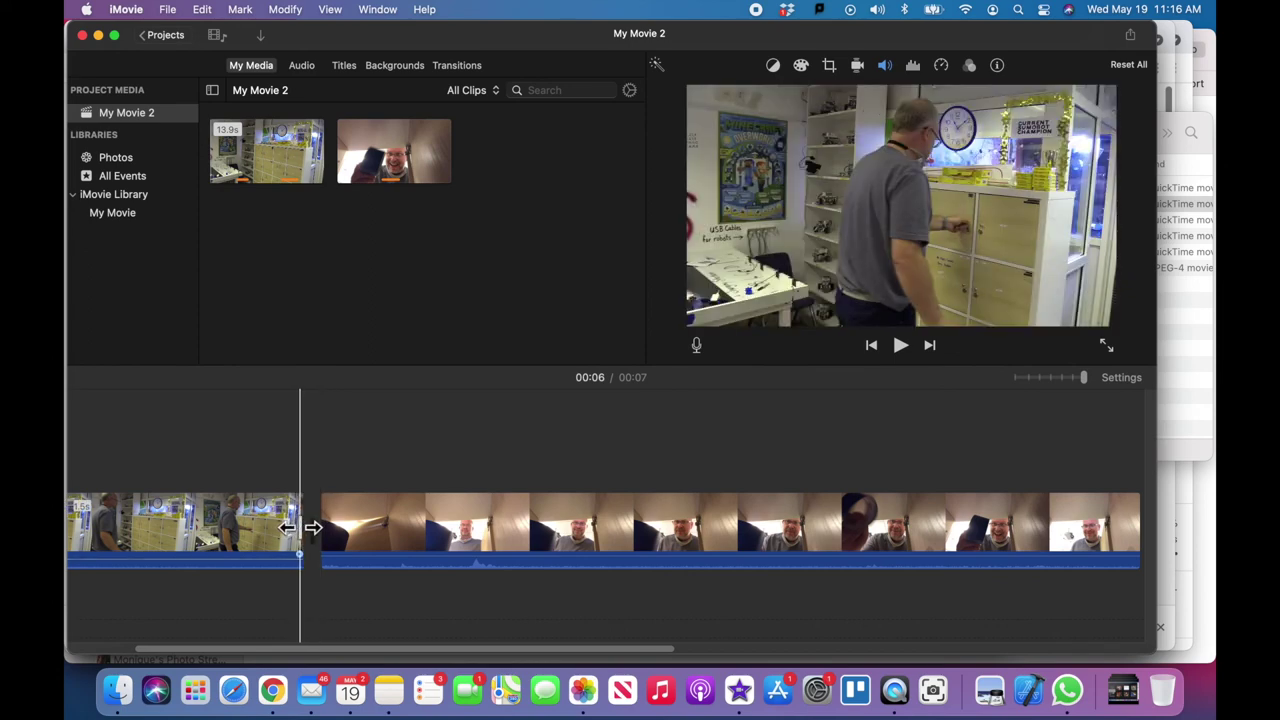
{"action": "scroll", "coordinate": [300, 527], "scroll_direction": "left", "scroll_amount": 5}
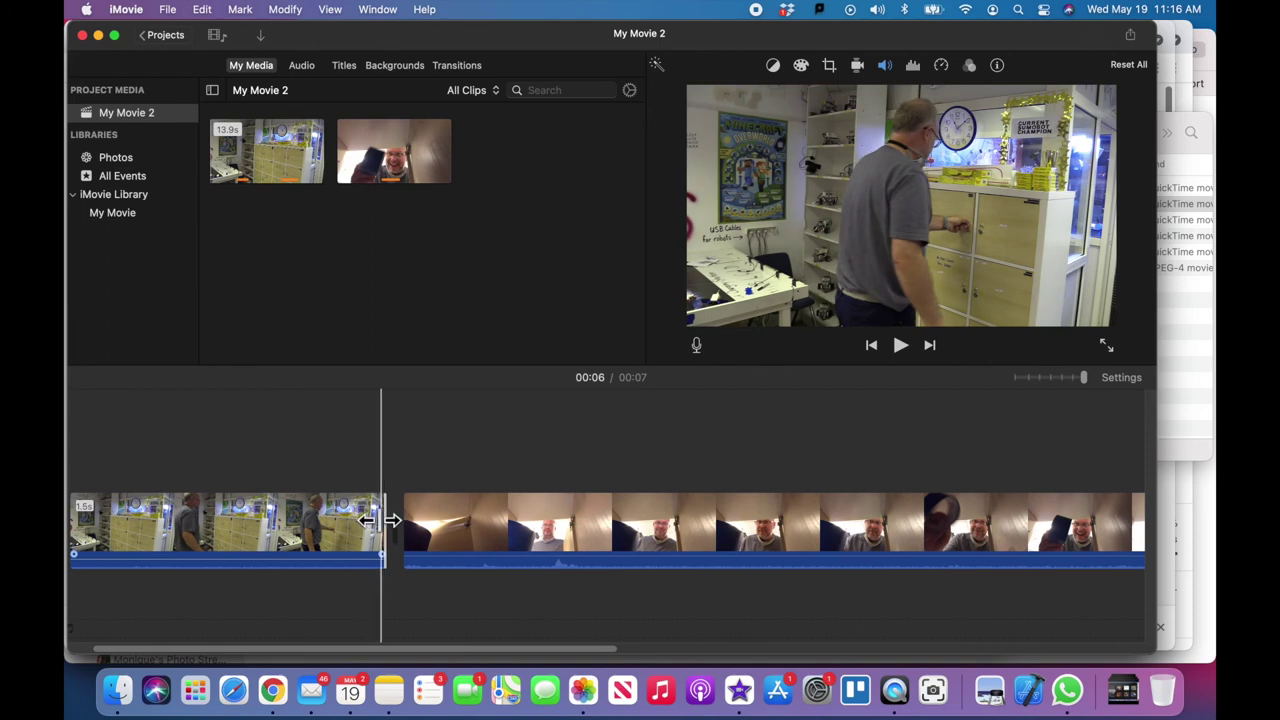
{"action": "left_click", "coordinate": [360, 521]}
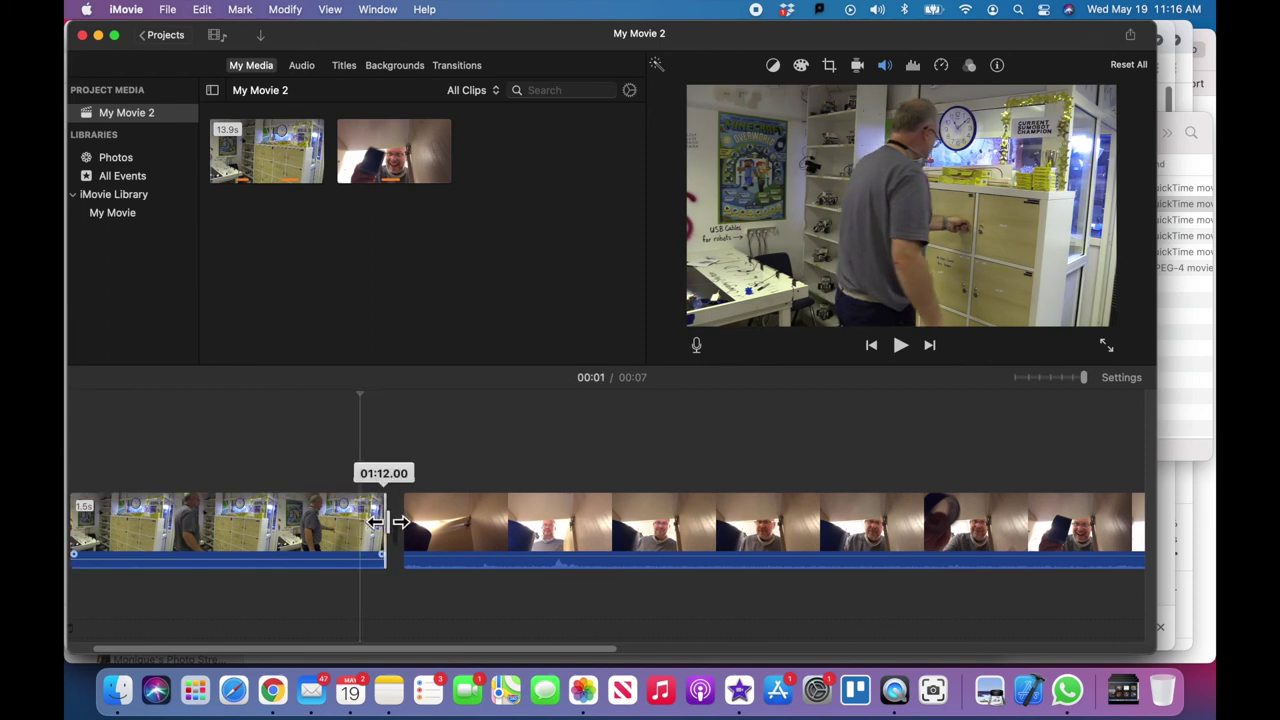
{"action": "left_click_drag", "start_coordinate": [380, 521], "coordinate": [390, 521]}
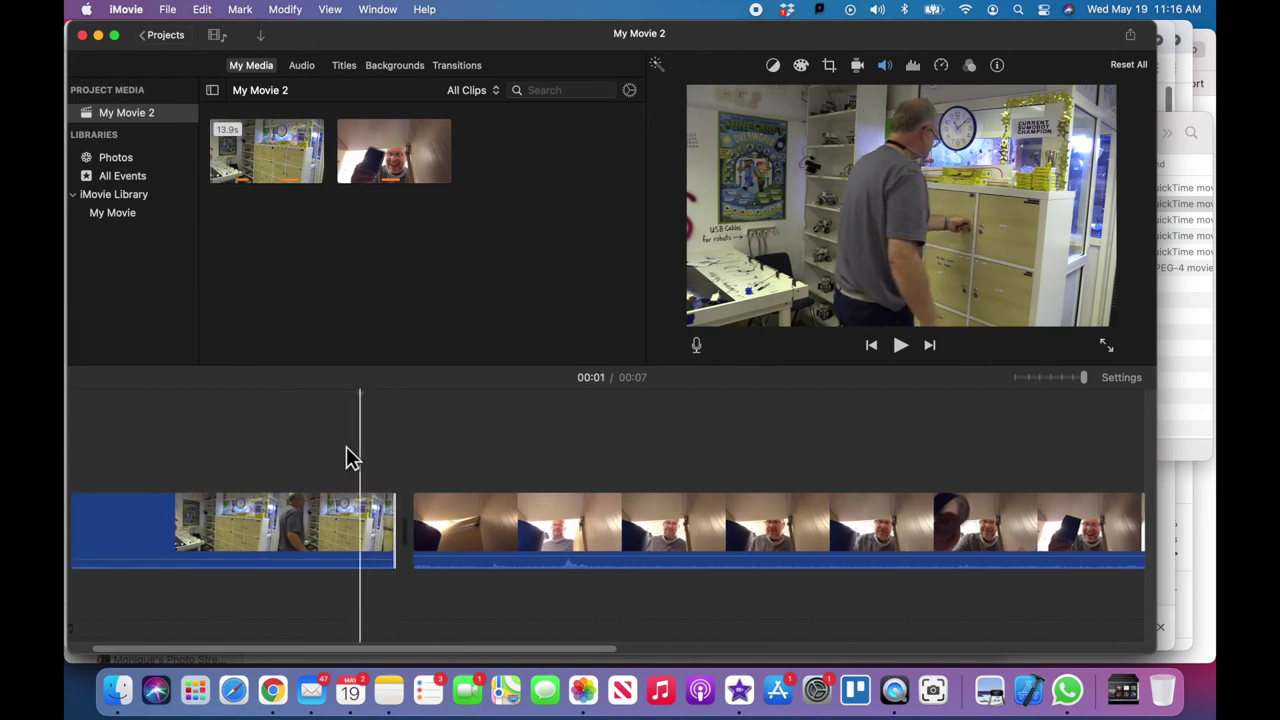
{"action": "left_click", "coordinate": [304, 449]}
{"action": "key", "text": "space"}
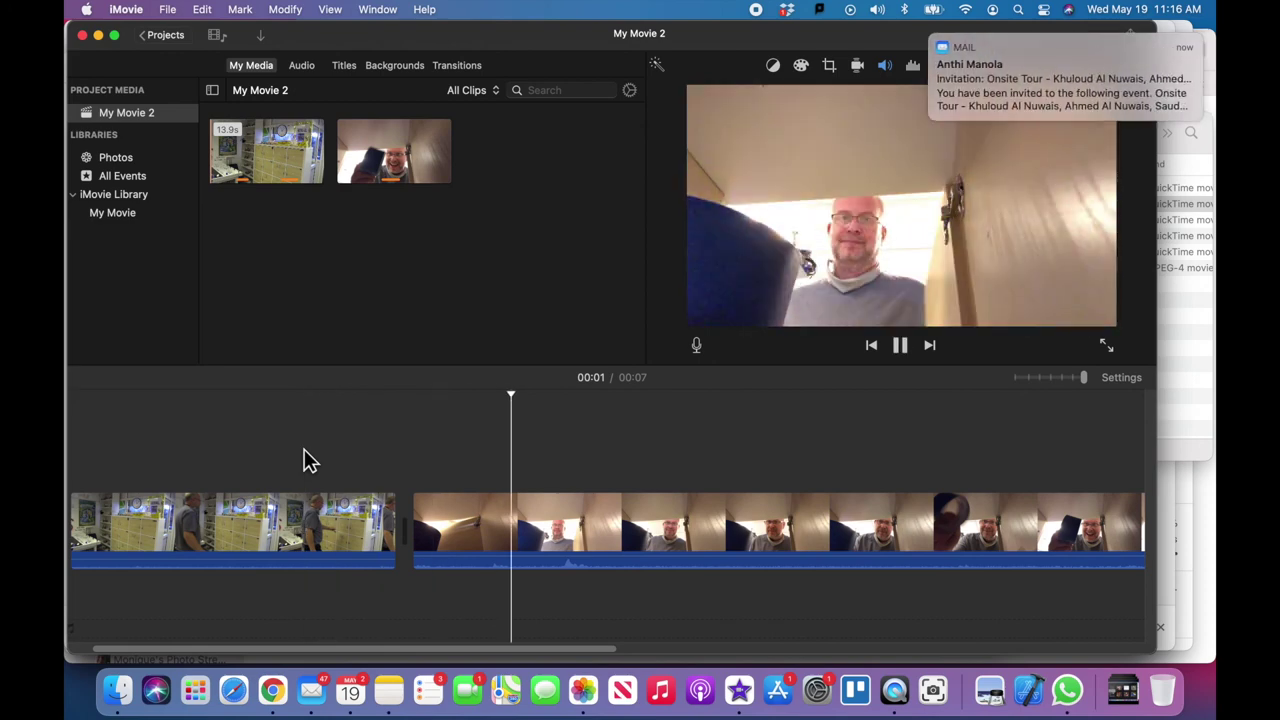
{"action": "key", "text": "space"}
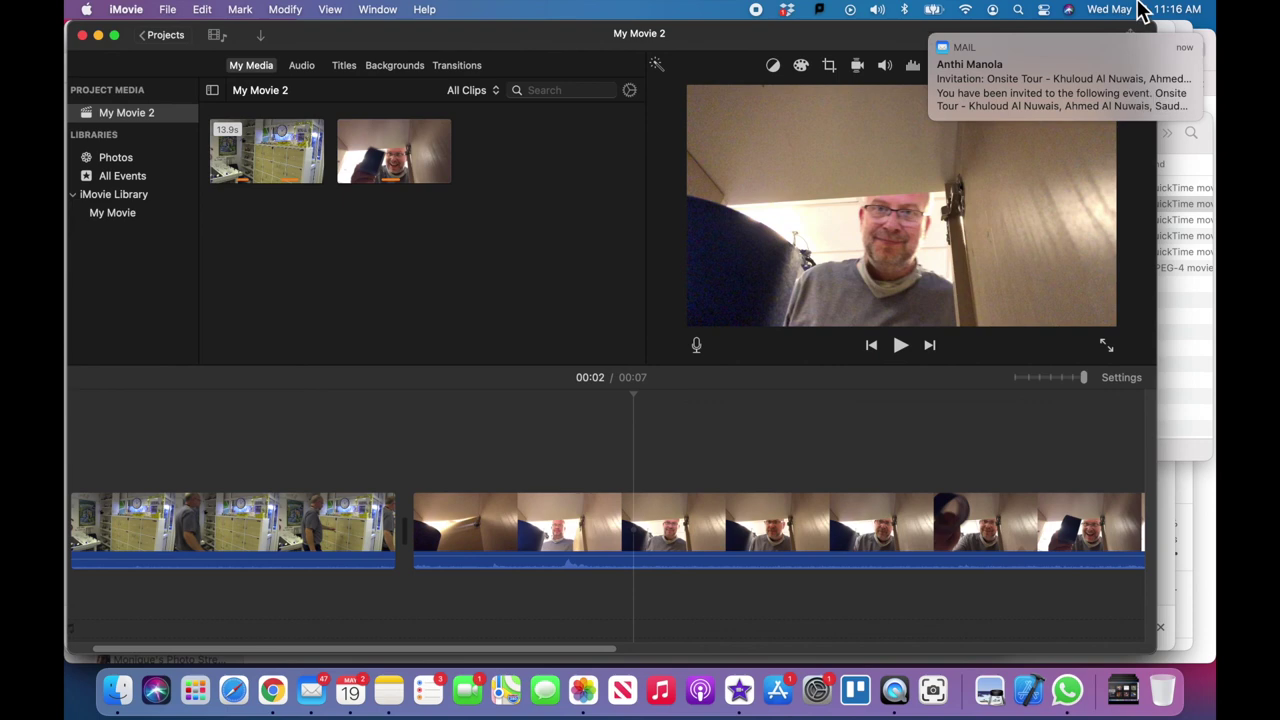
{"action": "scroll", "coordinate": [420, 452], "scroll_direction": "left", "scroll_amount": 3}
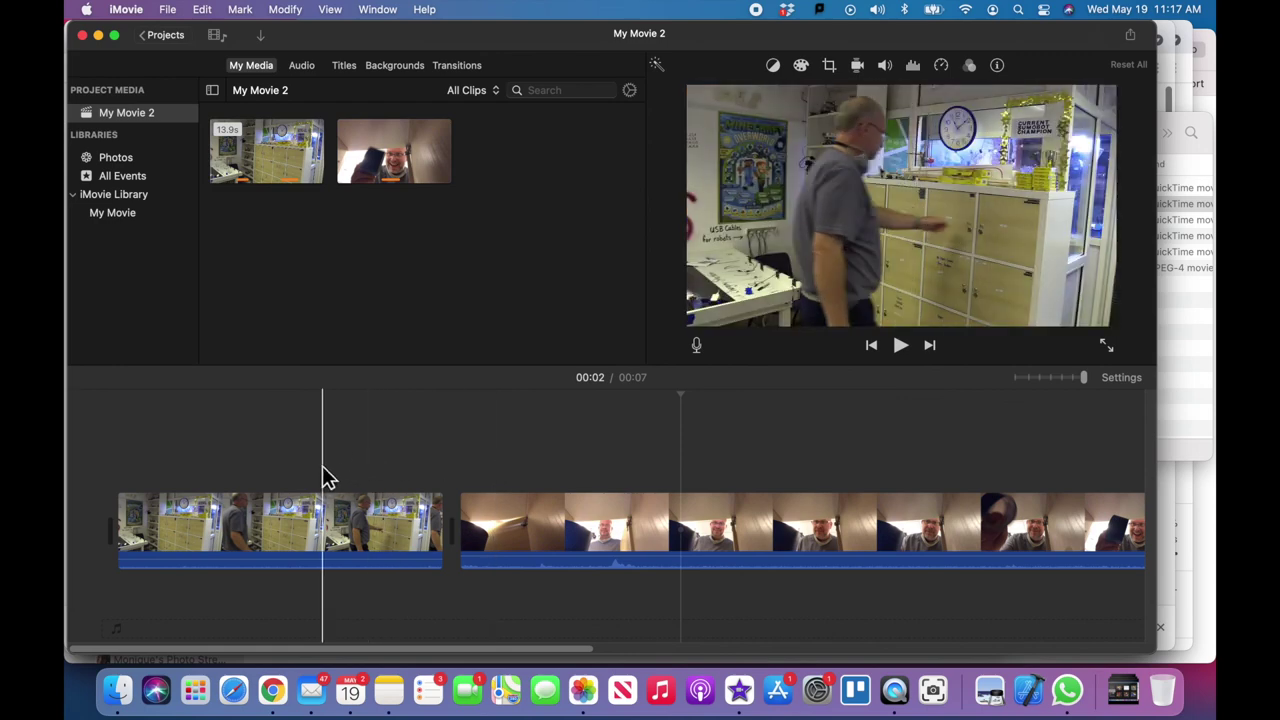
{"action": "key", "text": "space"}
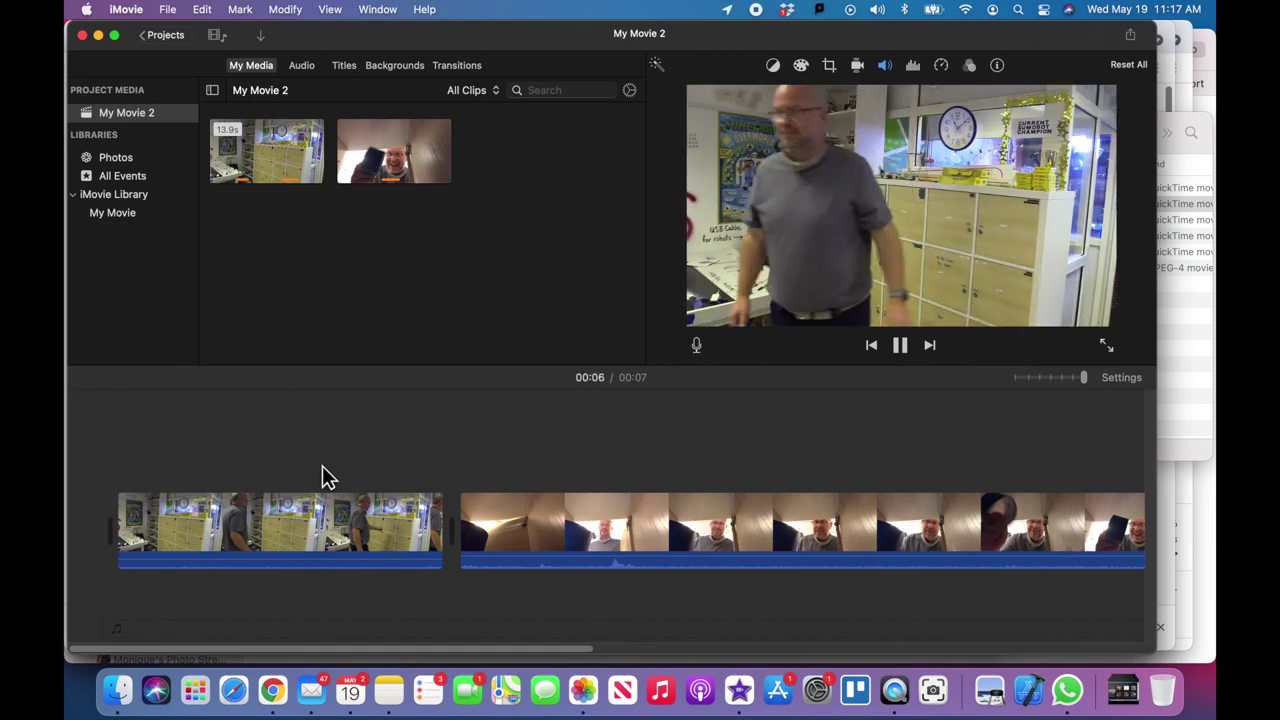
{"action": "key", "text": "space"}
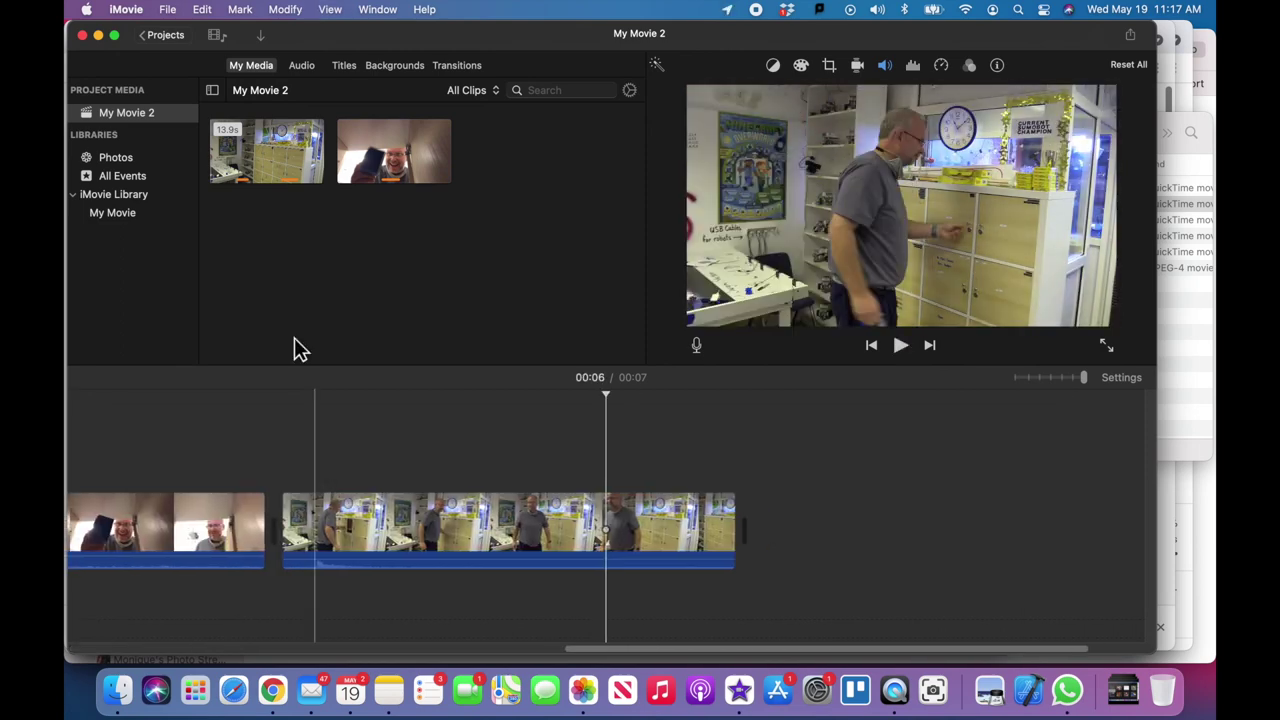